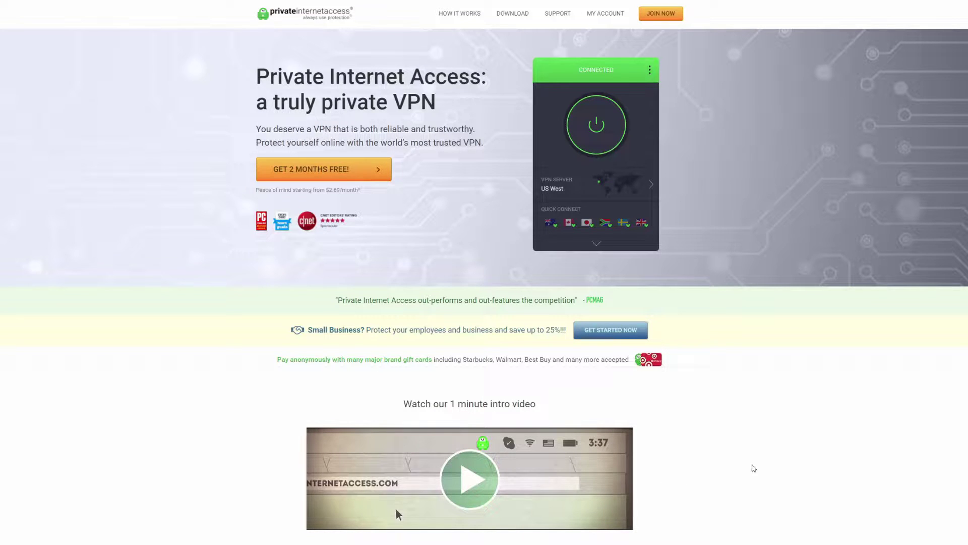
- Browse the Project window to Assets > VRCSDK > Examples3 > Animation > Controllers
scroll(753, 469, "down", 8)
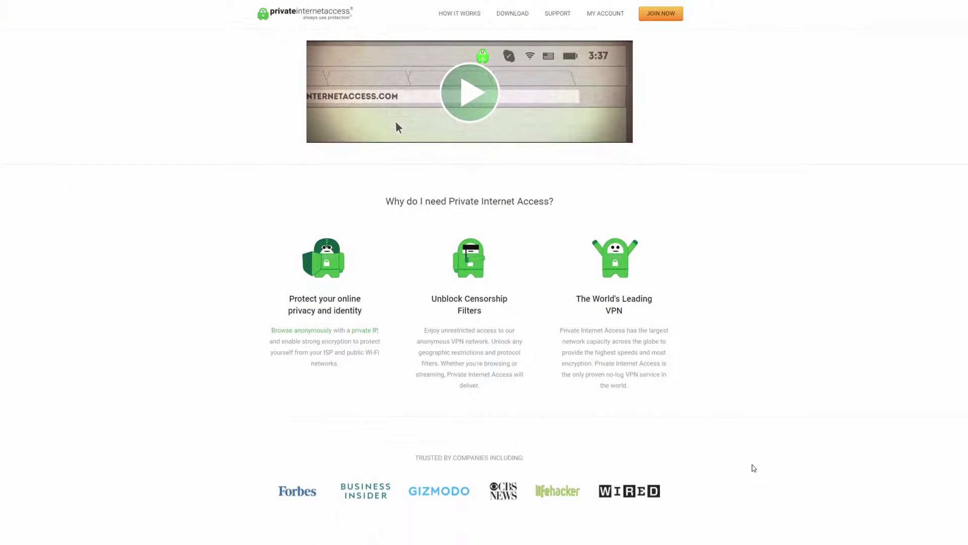
scroll(754, 468, "down", 10)
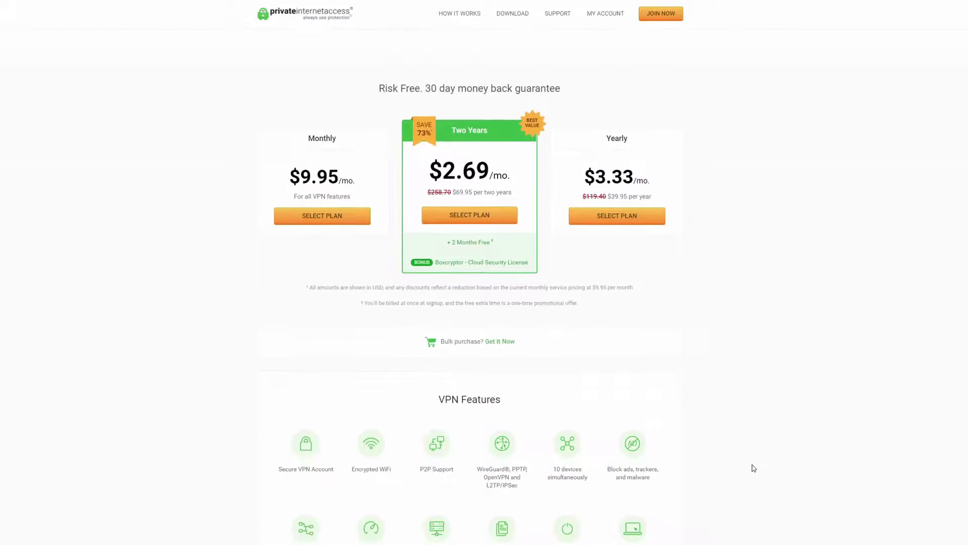
scroll(753, 468, "down", 5)
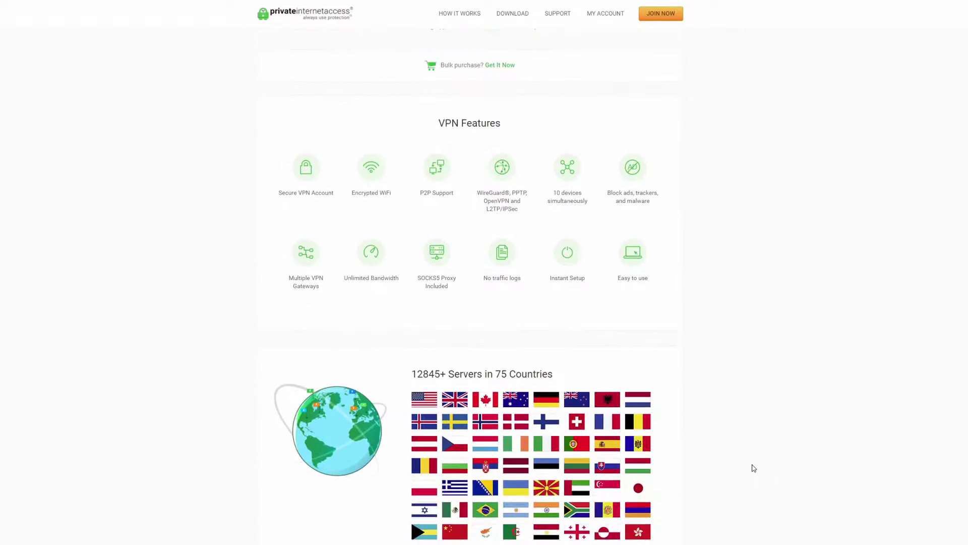
scroll(754, 468, "down", 8)
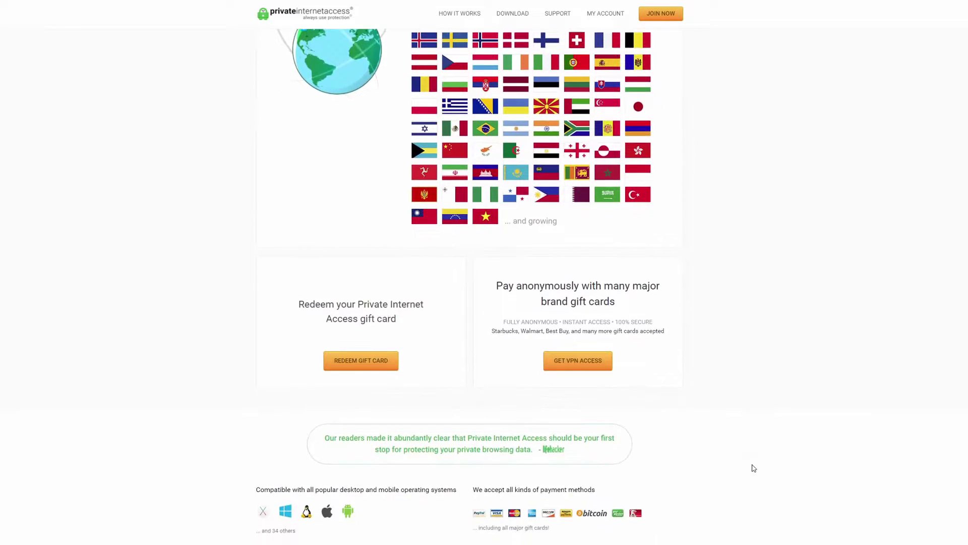
scroll(754, 468, "down", 8)
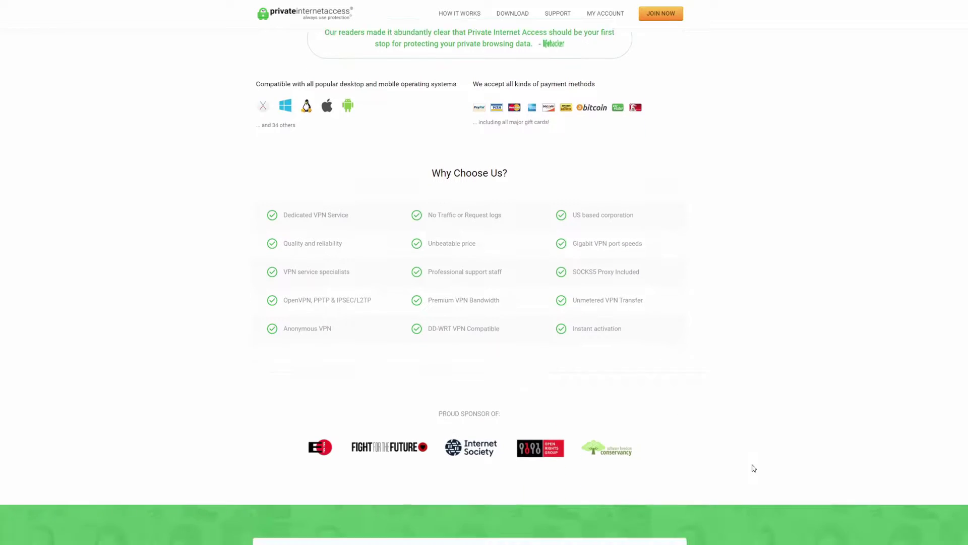
scroll(753, 468, "down", 2)
scroll(753, 468, "up", 16)
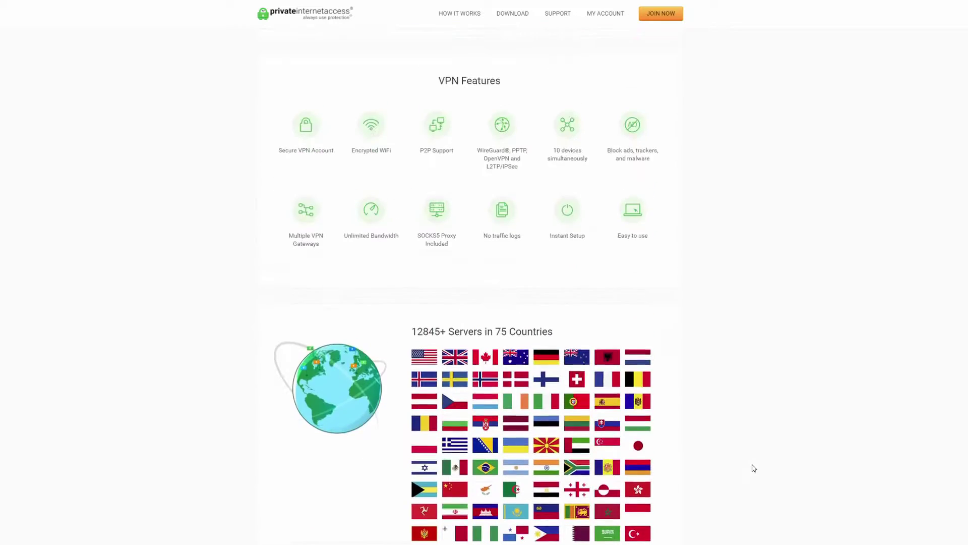
scroll(754, 468, "up", 13)
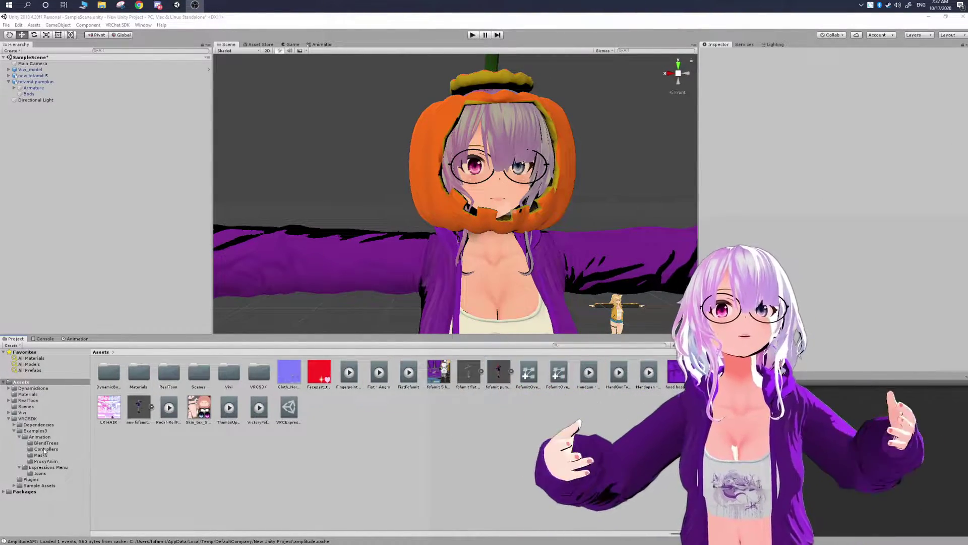
left_click(32, 418)
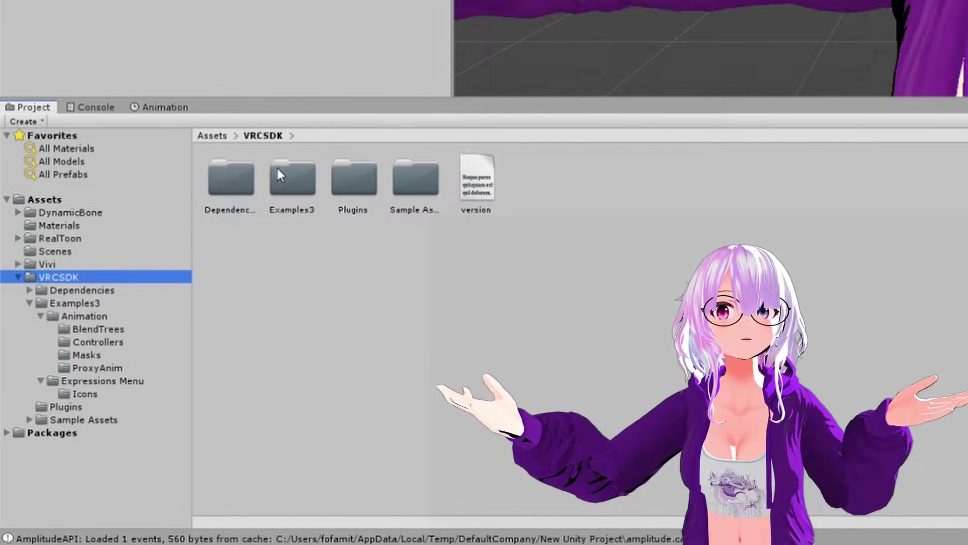
double_click(276, 167)
double_click(222, 178)
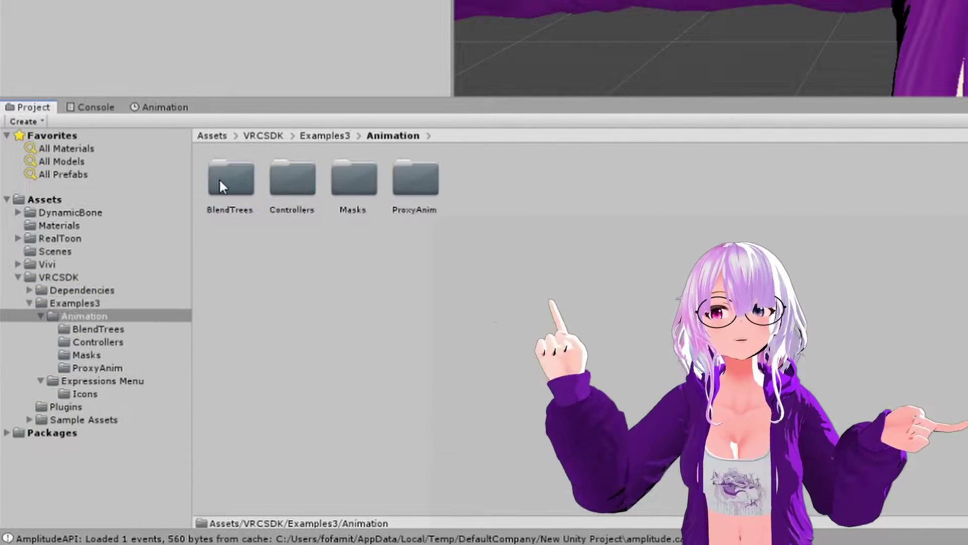
double_click(289, 169)
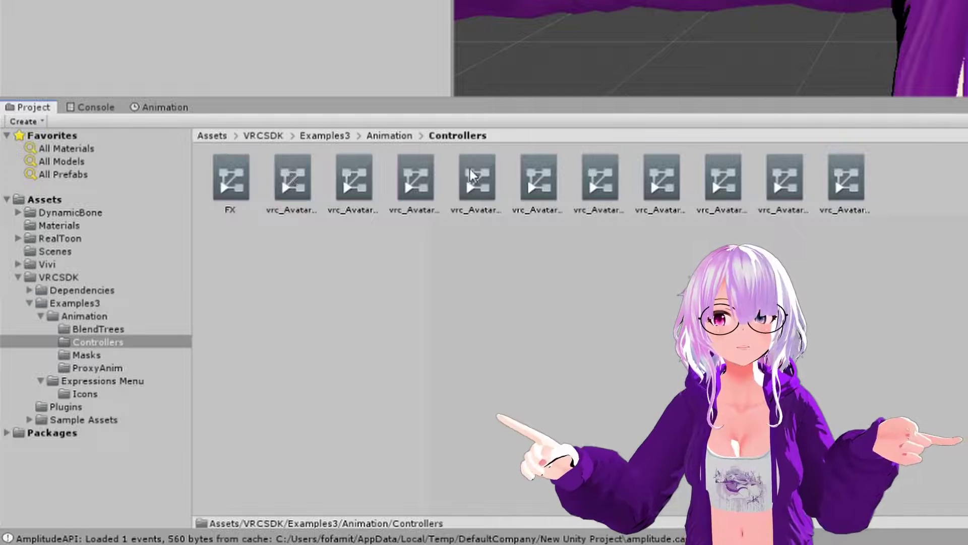
- Select the vrc_AvatarV3HandsLayer controller
left_click(426, 178)
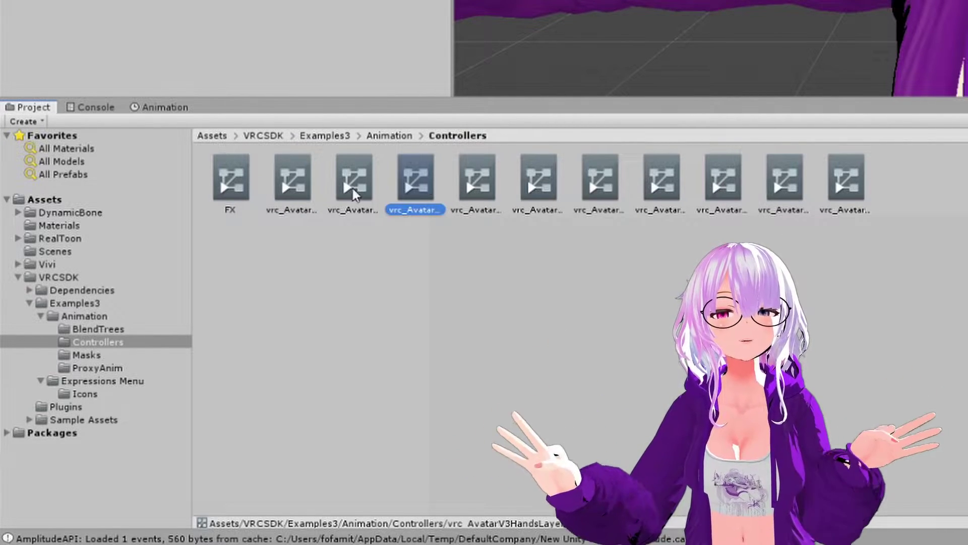
left_click(352, 187)
left_click(418, 180)
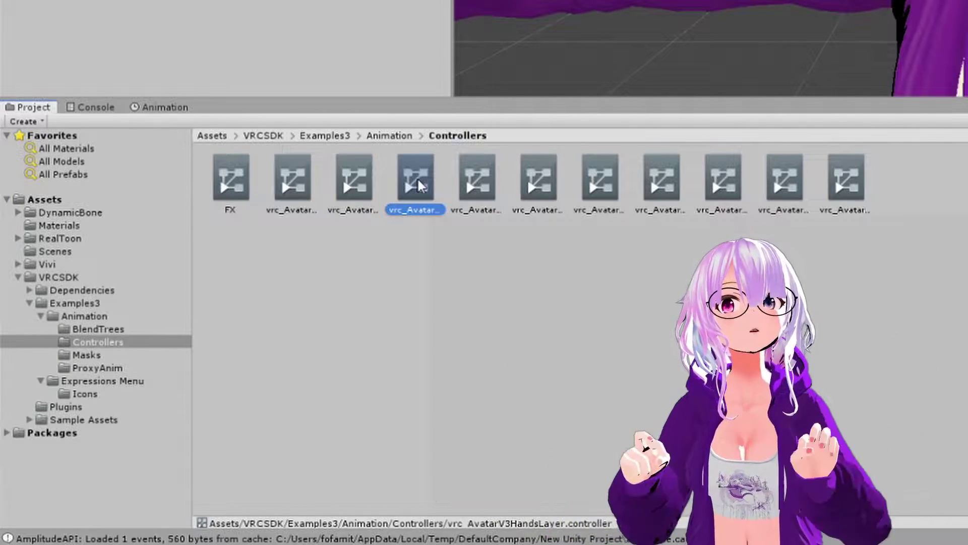
- Duplicate vrc_AvatarV3HandsLayer with Ctrl+D and rename the copy to 'FX Pumpkin'
key("ctrl+d")
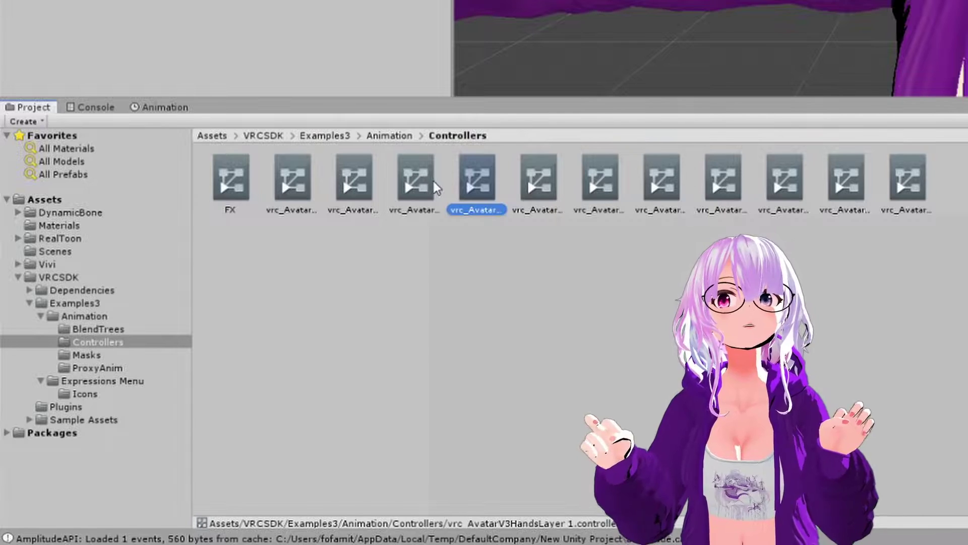
key("Right")
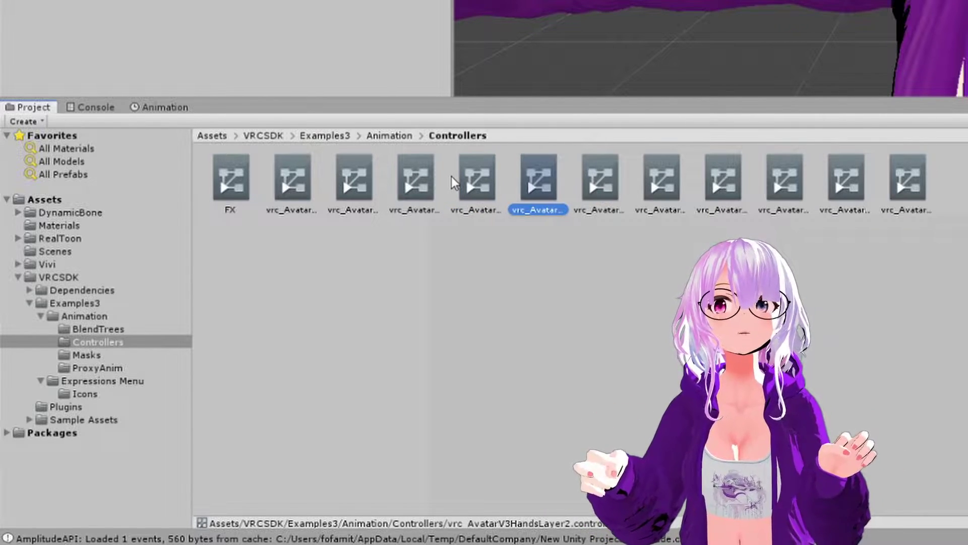
key("Right")
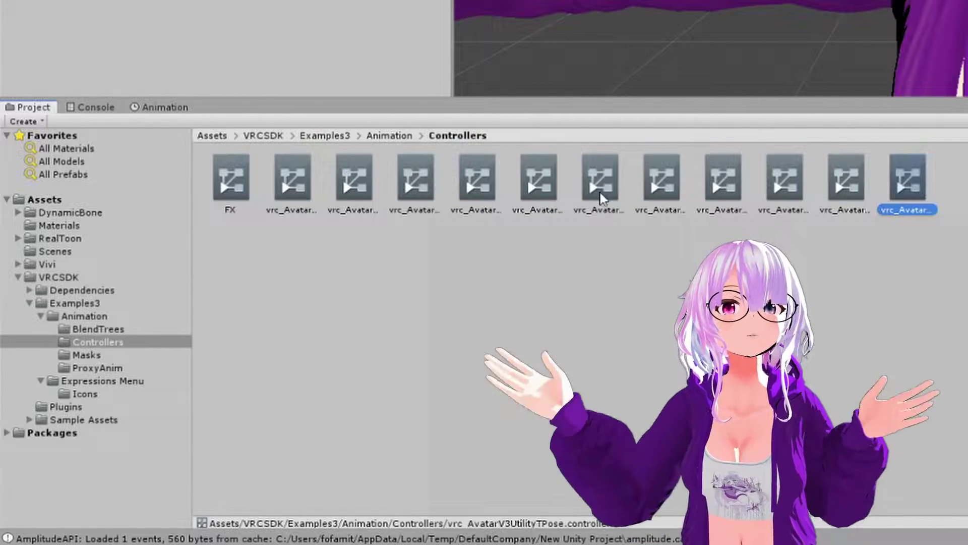
left_click(442, 198)
left_click(447, 200)
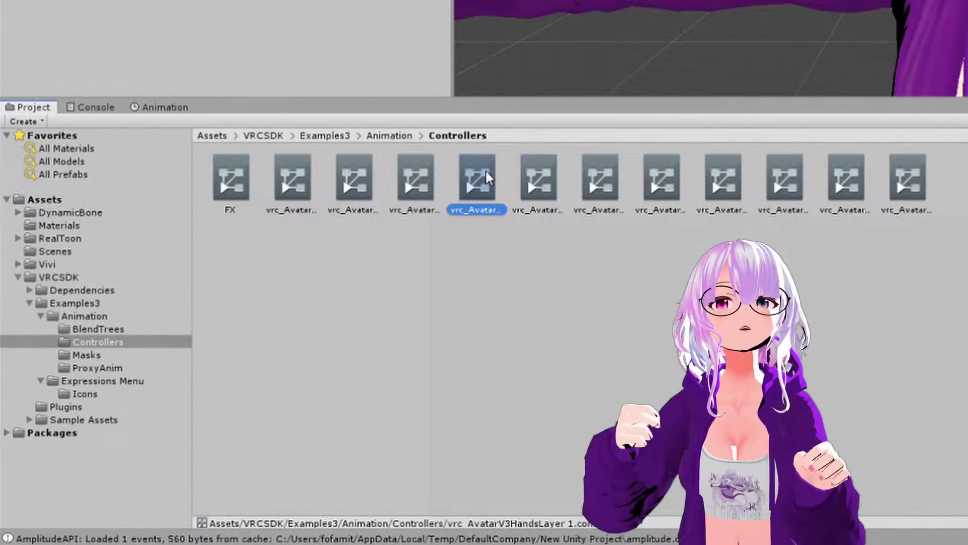
right_click(482, 218)
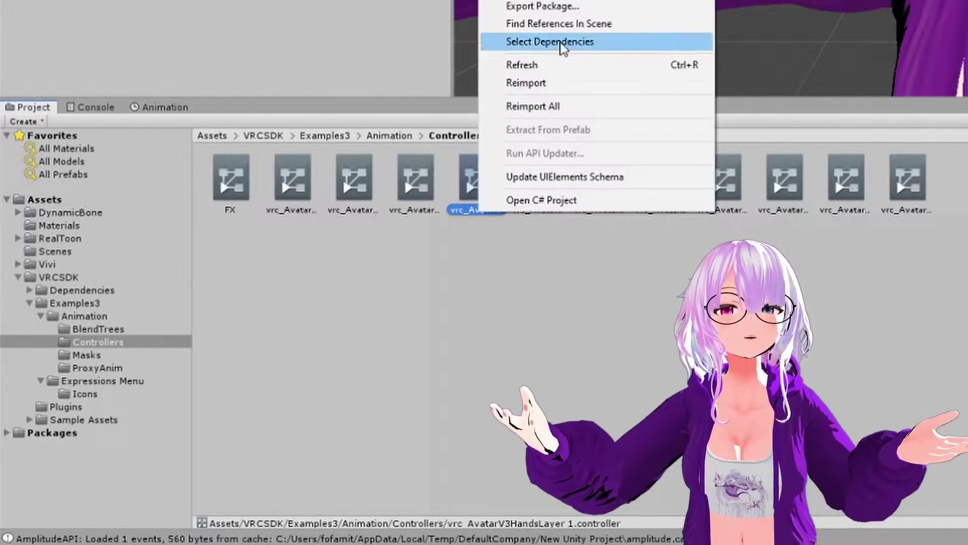
key("F2")
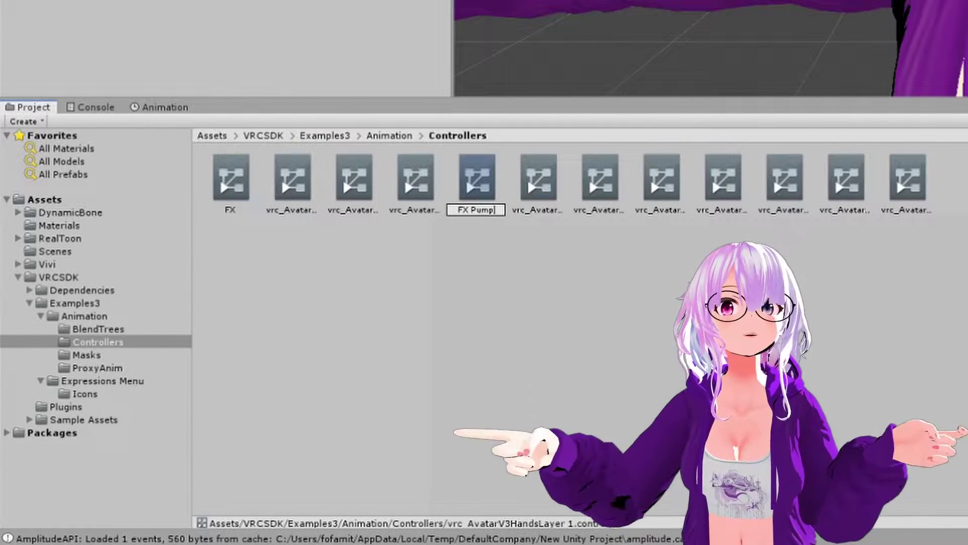
key("Return")
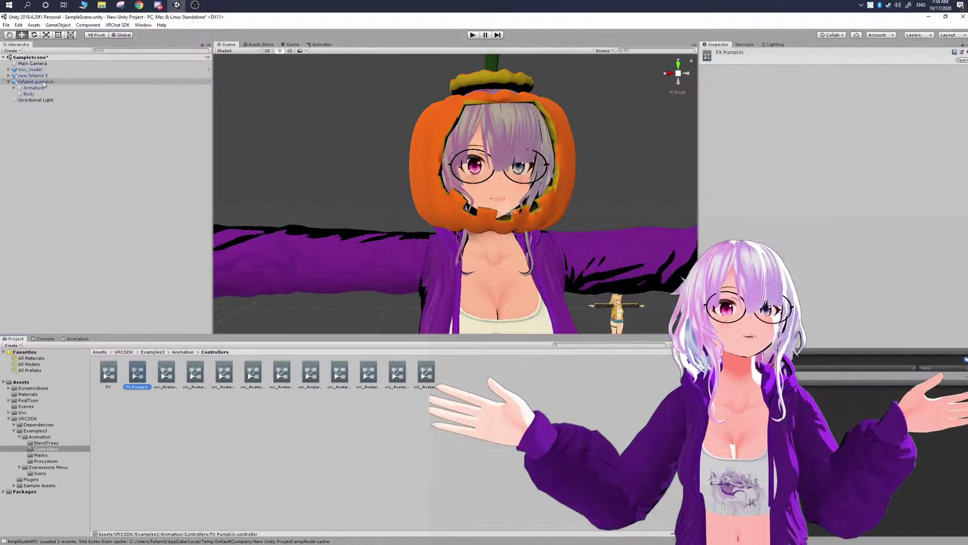
- Select the fofamit pumpkin avatar and drag FX Pumpkin into its FX playable layer slot
left_click(542, 208)
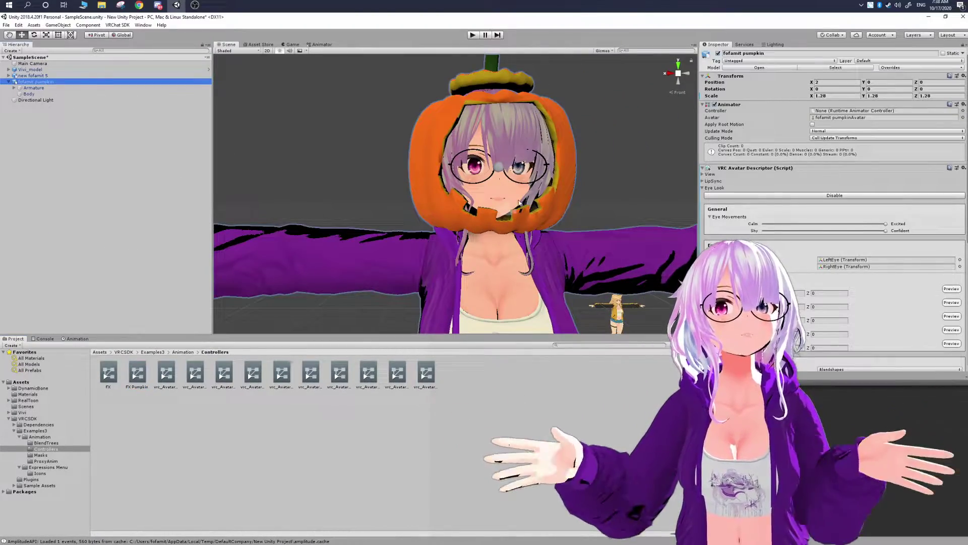
scroll(782, 229, "down", 5)
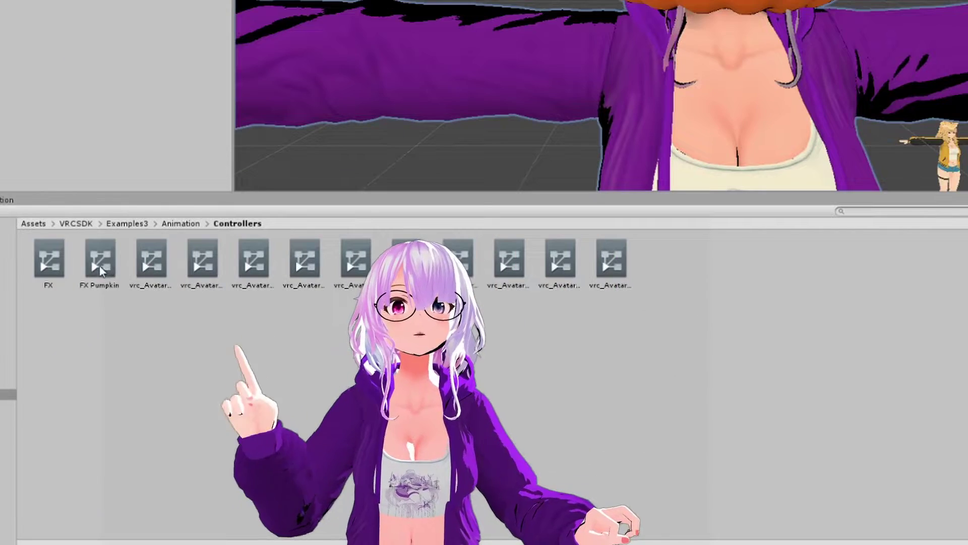
left_click_drag(0, 482, 0, 462)
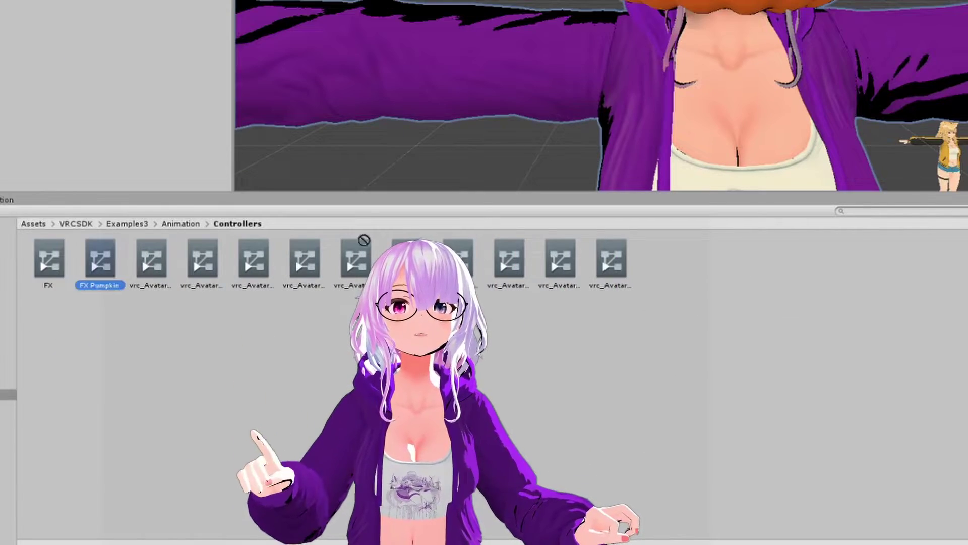
left_click_drag(389, 240, 967, 49)
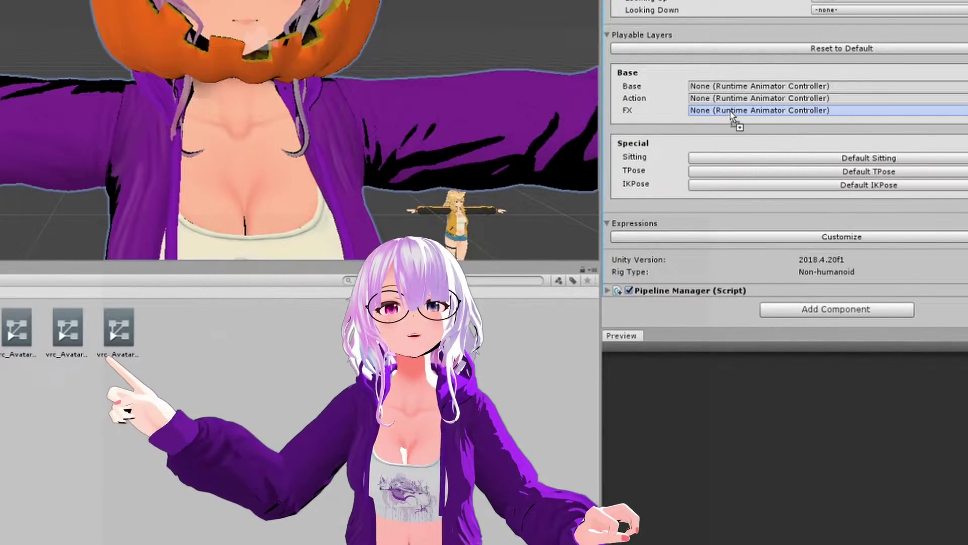
left_click_drag(731, 114, 736, 112)
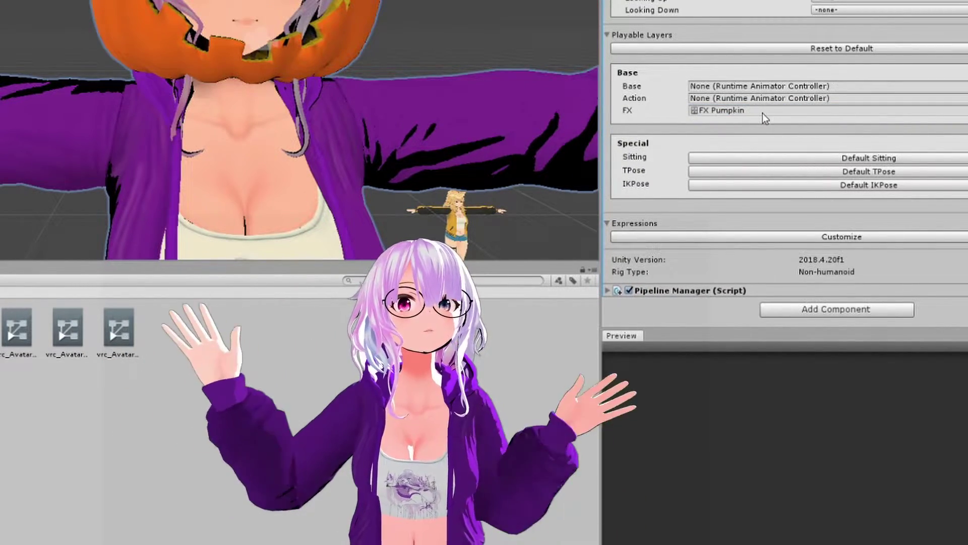
left_click(752, 111)
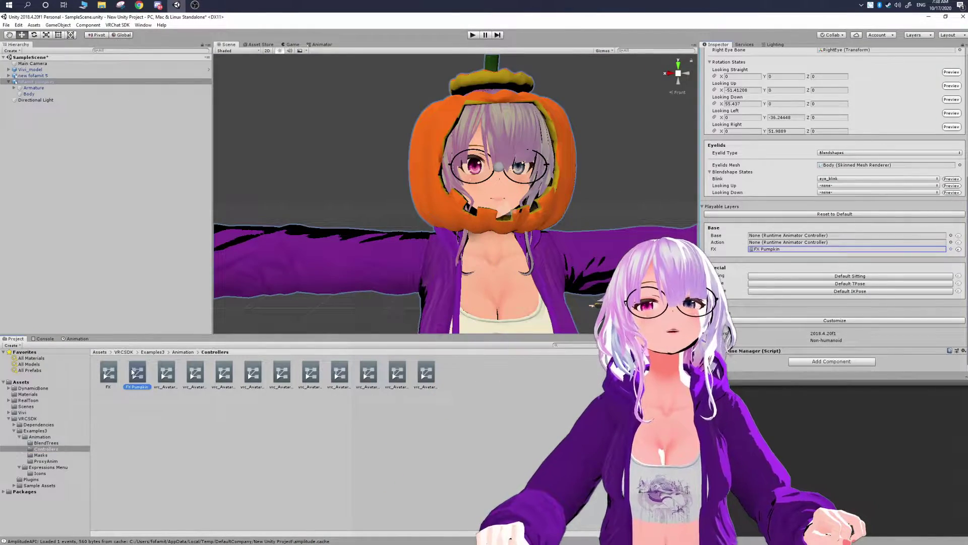
- Open FX Pumpkin in the Animator and review the AllParts, Left Hand and Right Hand layer settings
double_click(135, 372)
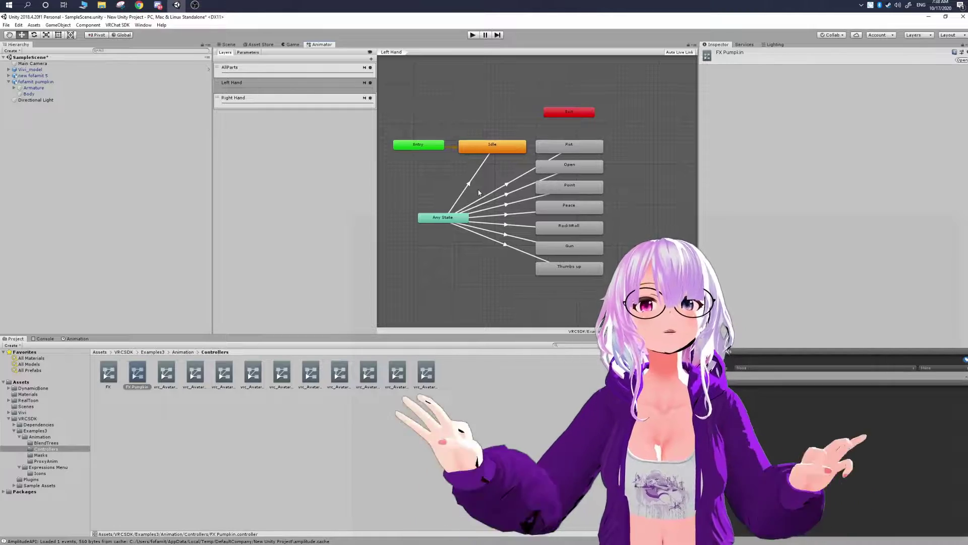
middle_click_drag(479, 189, 446, 191)
scroll(447, 191, "up", 3)
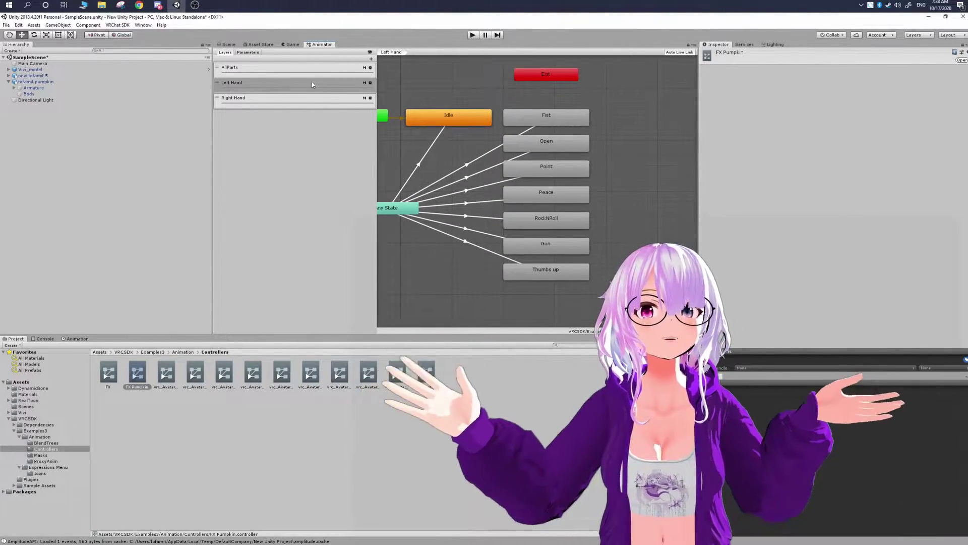
left_click(308, 68)
left_click(371, 67)
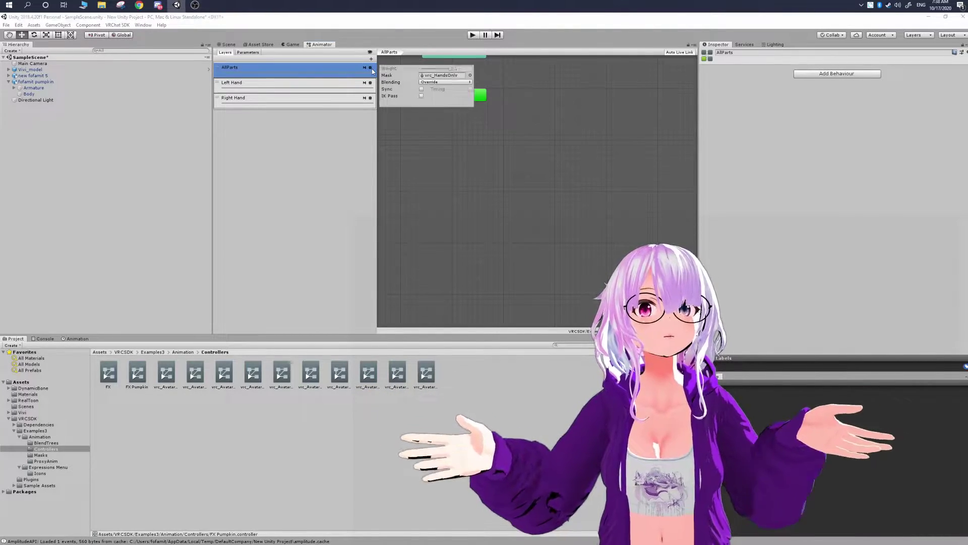
left_click(370, 83)
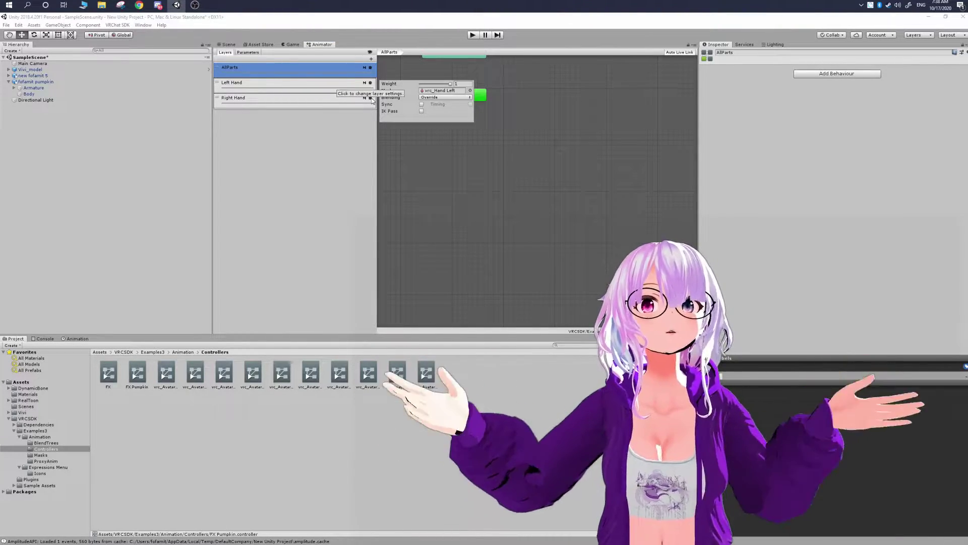
left_click(370, 98)
scroll(525, 196, "down", 2)
left_click(541, 221)
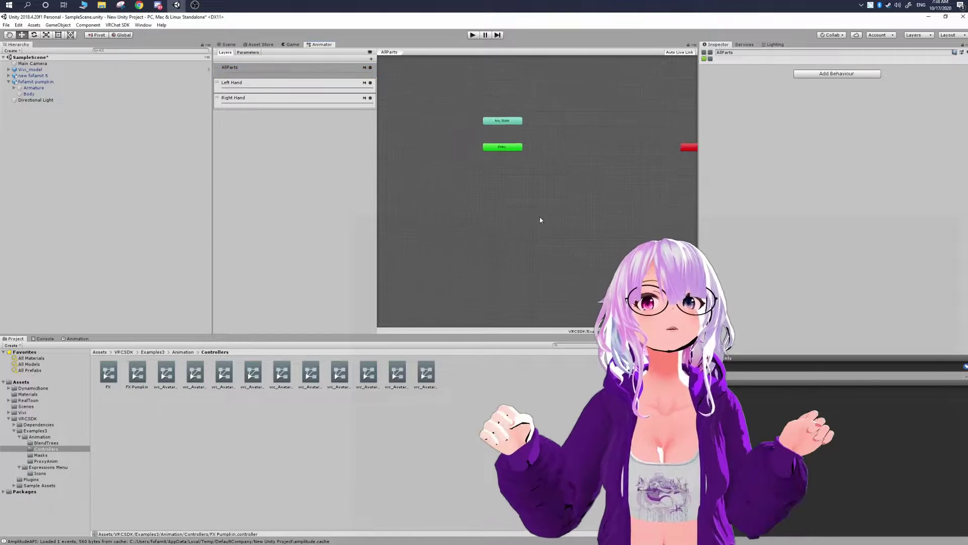
- Show the Left Hand layer's gesture states, return the Project view to Assets, and select Fist
left_click(137, 373)
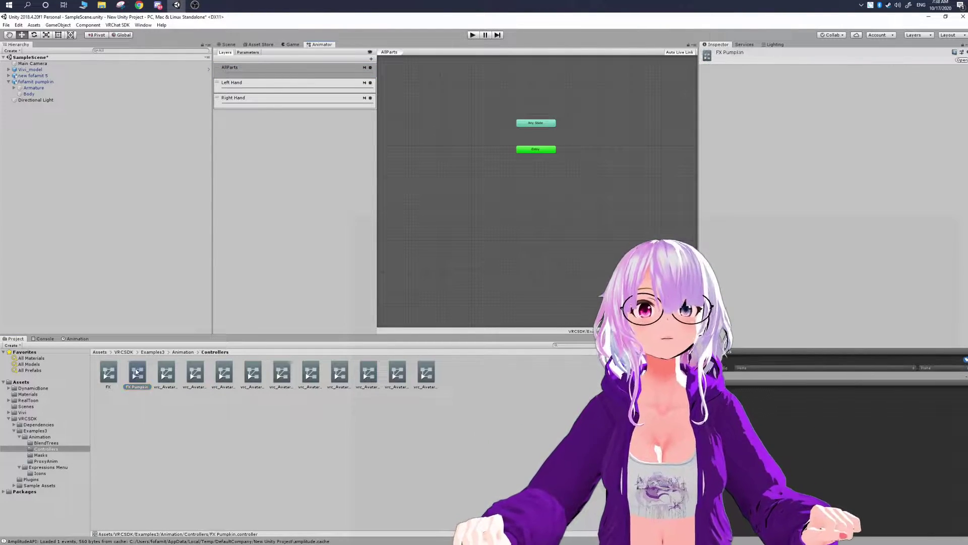
left_click(263, 90)
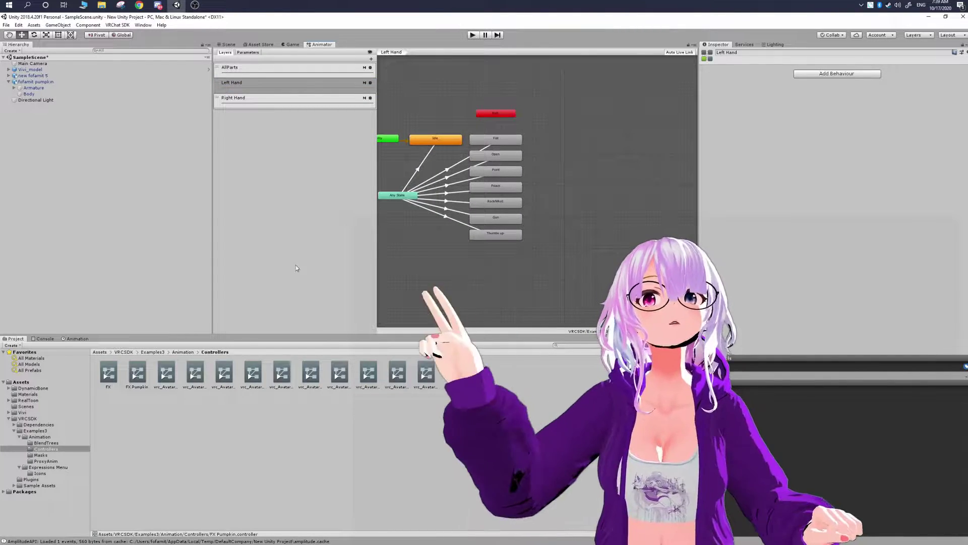
left_click(100, 352)
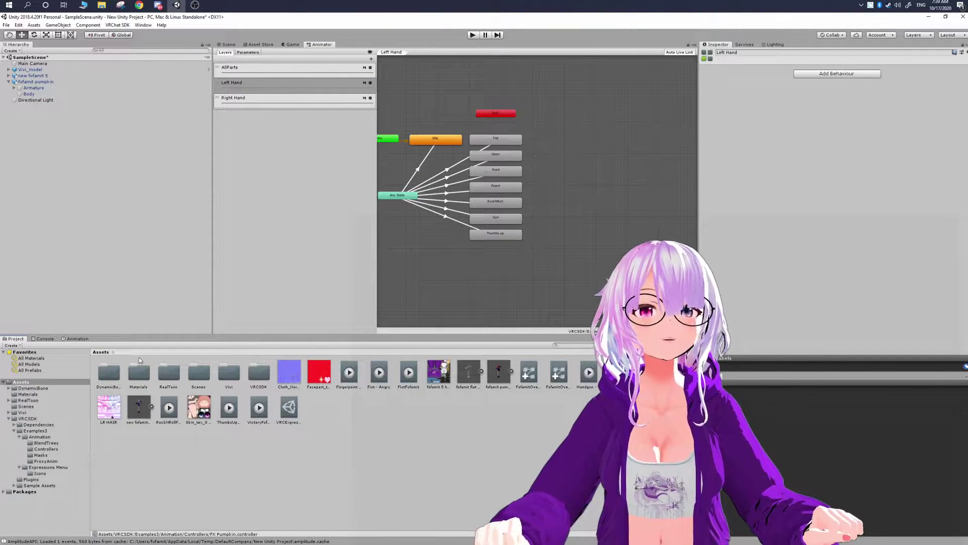
left_click(513, 142)
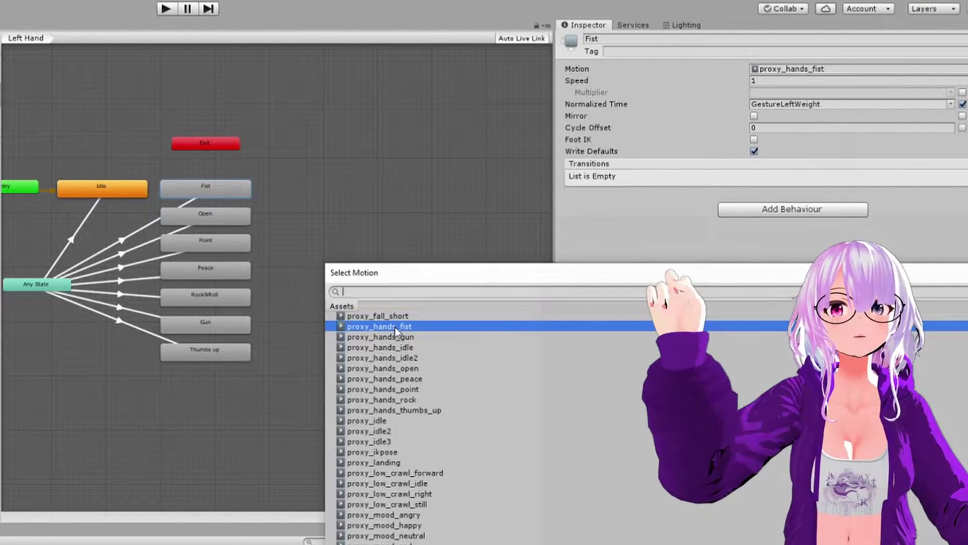
- Assign the Fist, Handopen and Fingerpoint clips to the Left Hand Fist, Open and Point states
scroll(430, 340, "up", 20)
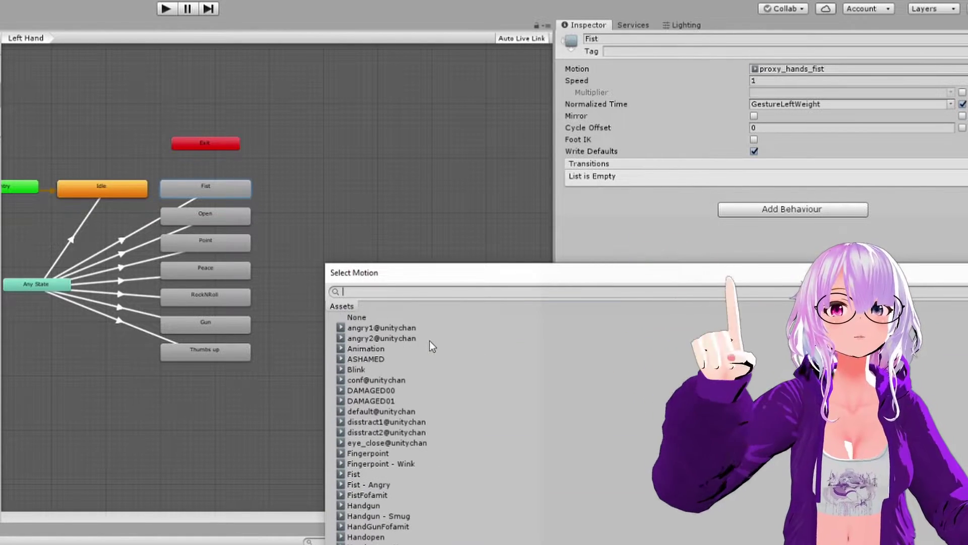
scroll(429, 341, "down", 15)
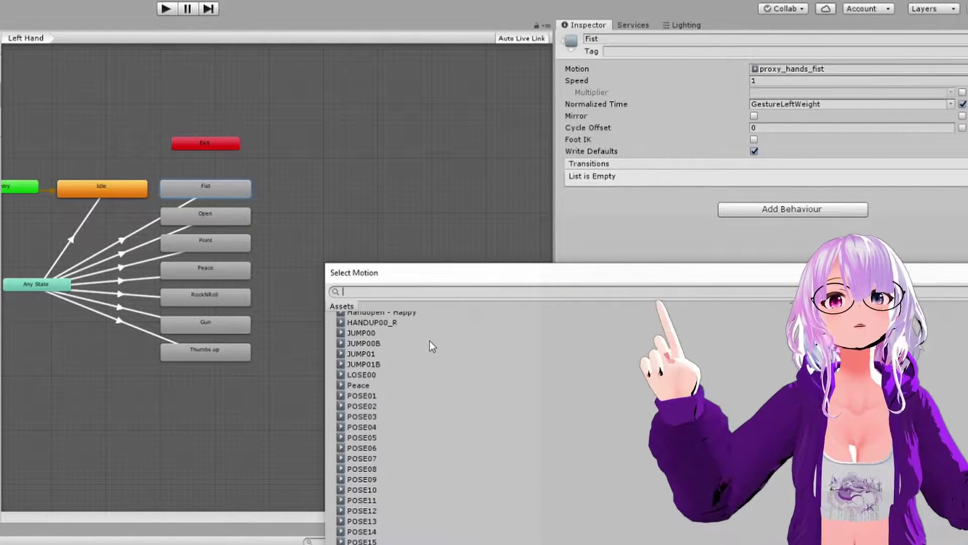
scroll(430, 340, "up", 15)
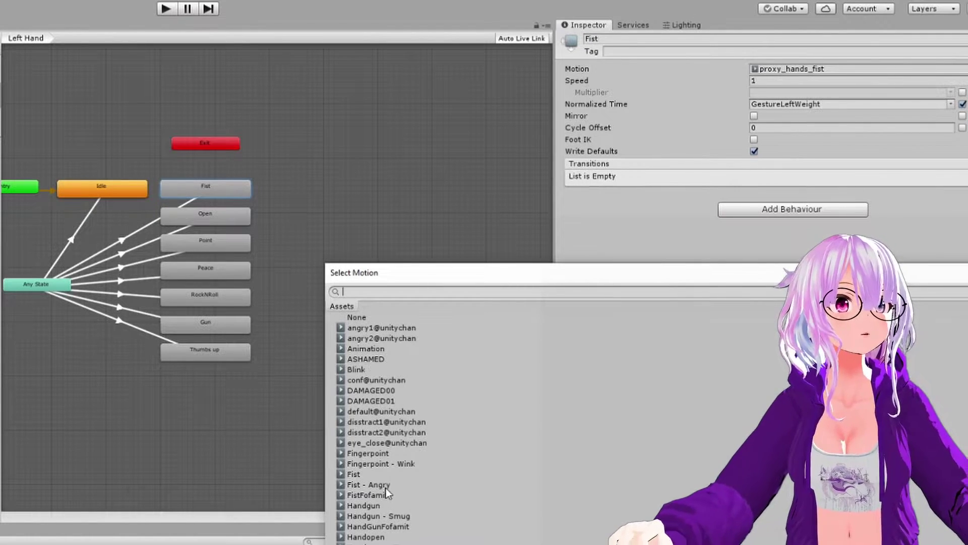
double_click(382, 474)
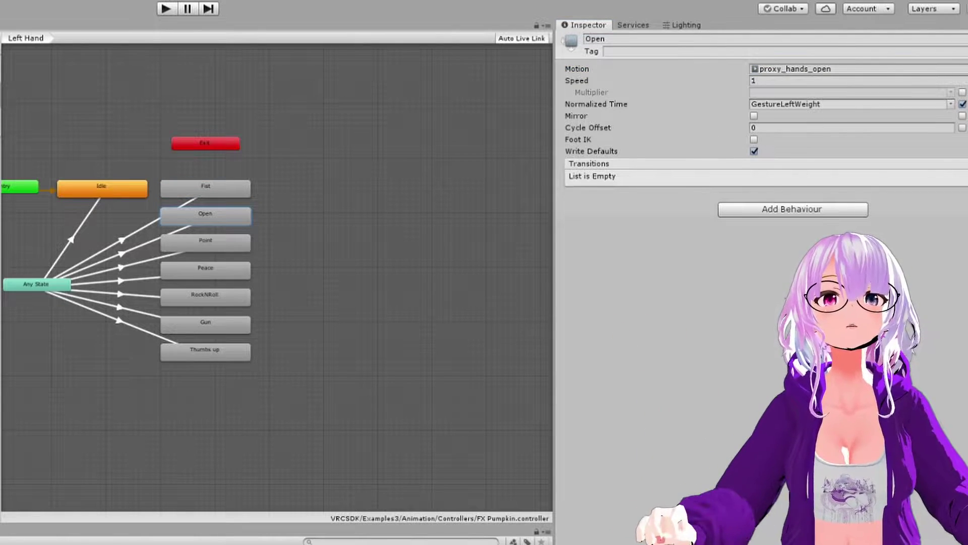
left_click(966, 68)
scroll(453, 359, "up", 15)
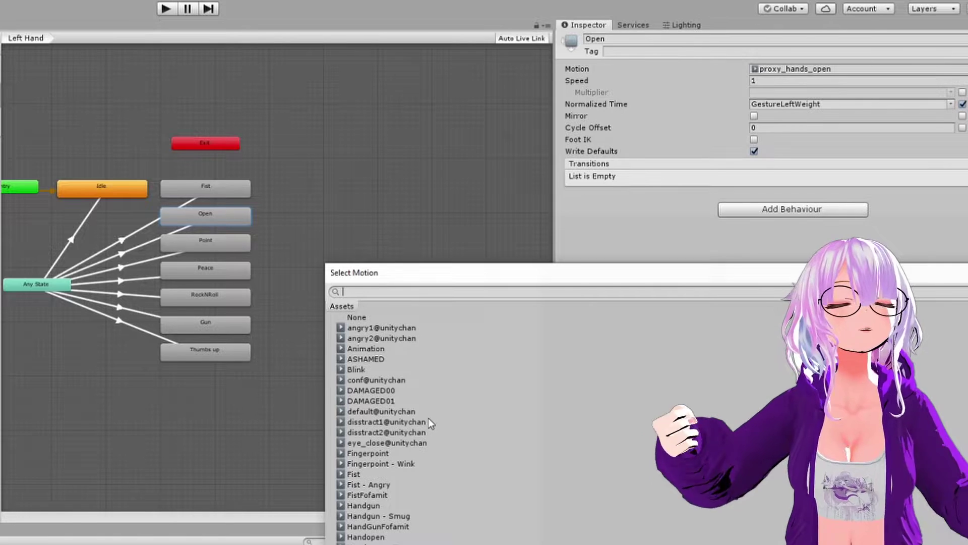
double_click(365, 536)
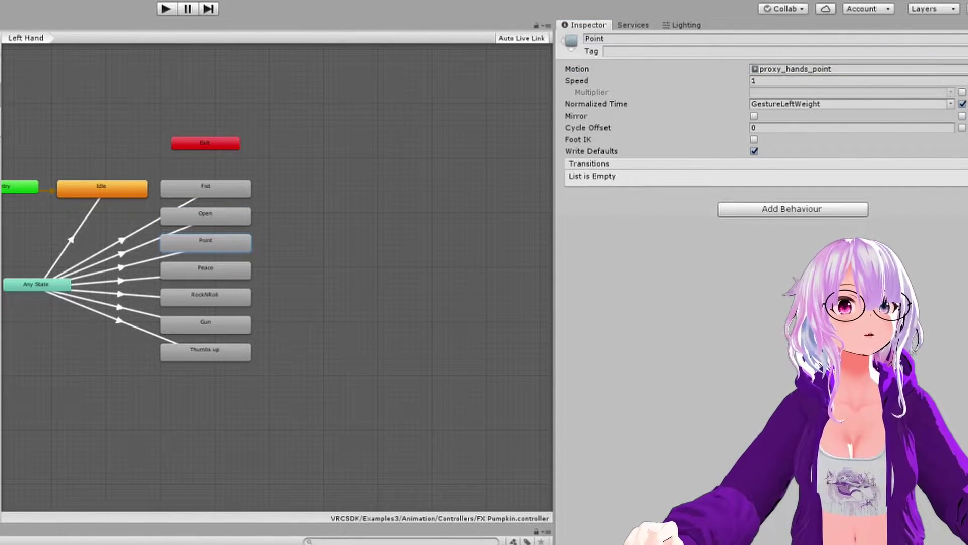
left_click(966, 69)
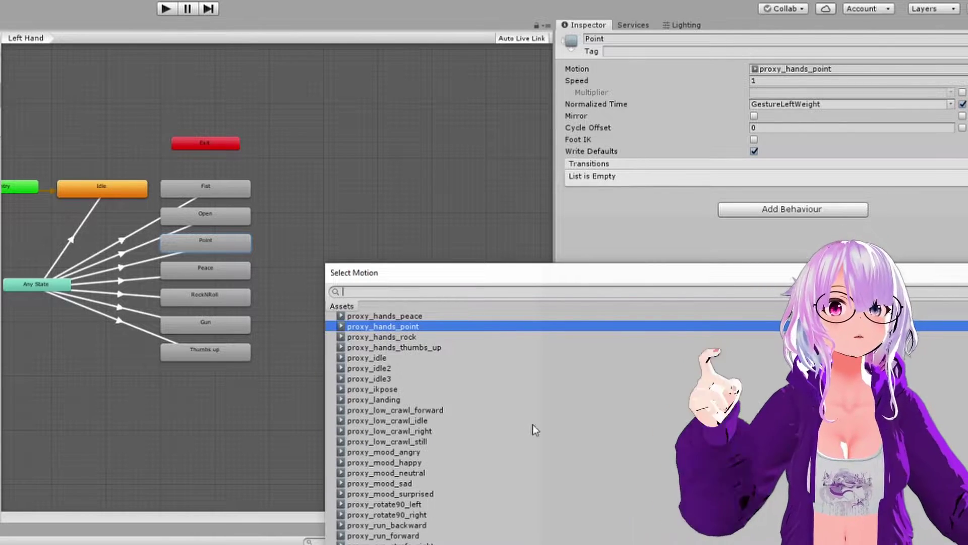
scroll(486, 444, "up", 15)
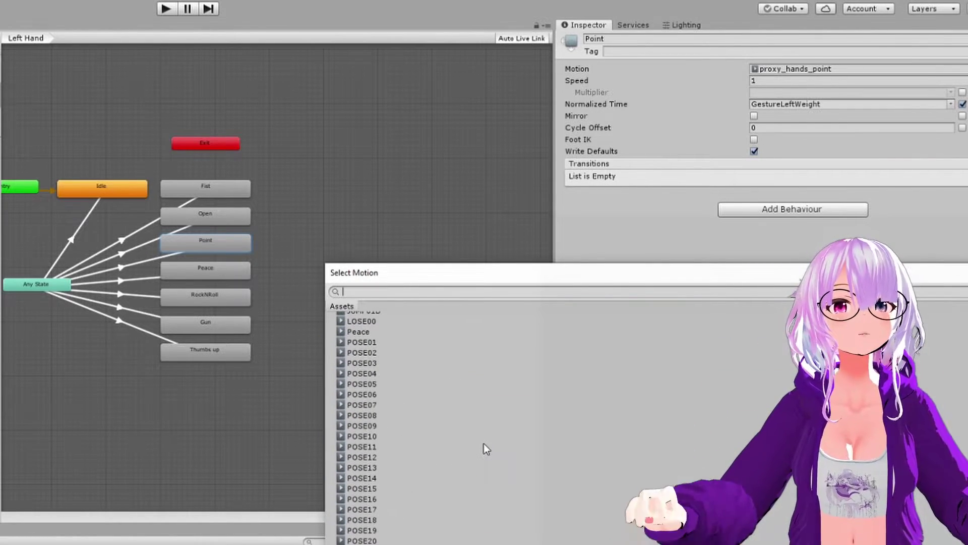
scroll(483, 444, "up", 10)
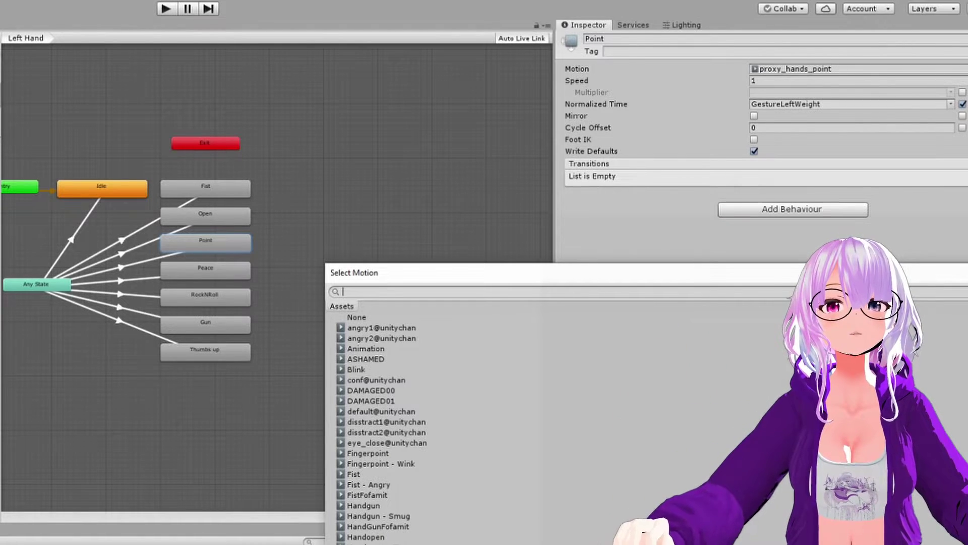
double_click(377, 454)
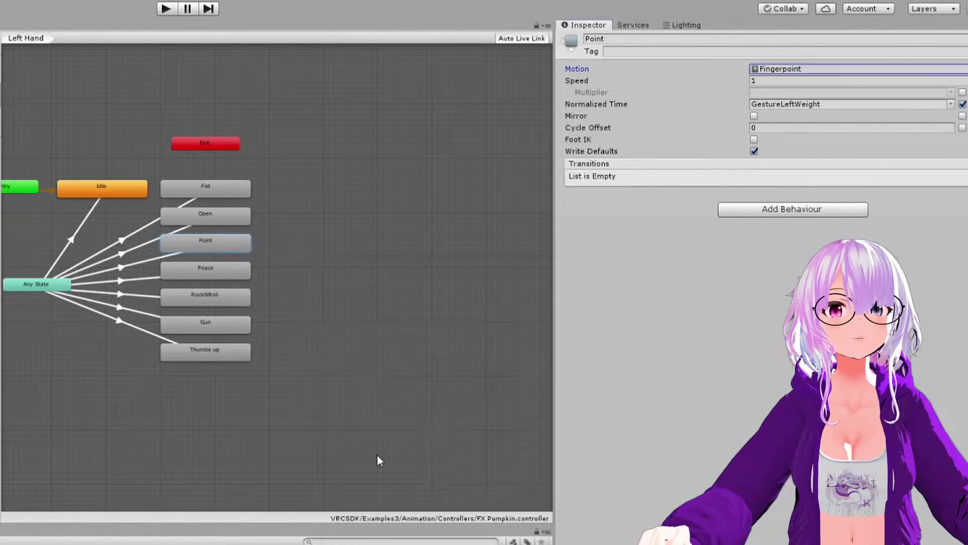
- Confirm Fingerpoint for the Point state and browse the motion list for the Thumbs up state
left_click(236, 274)
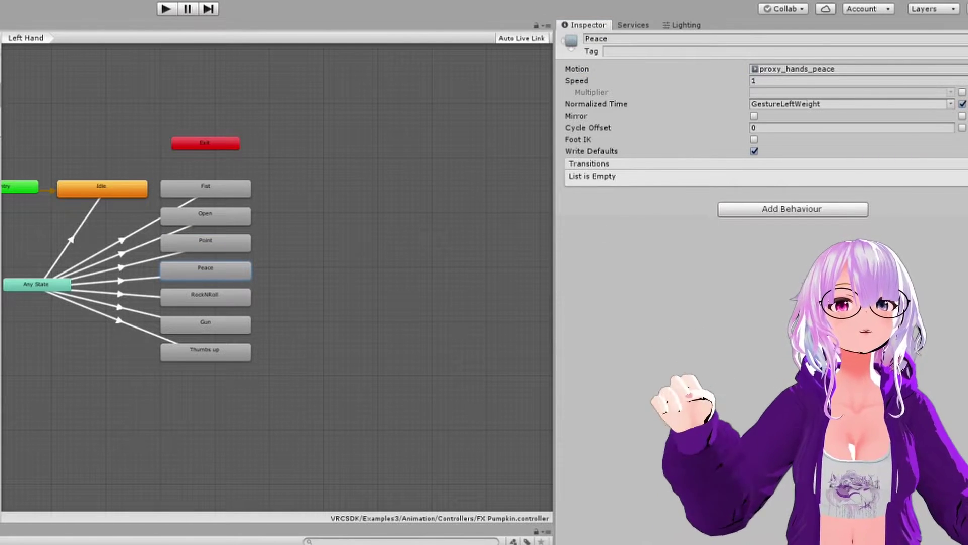
scroll(504, 424, "down", 15)
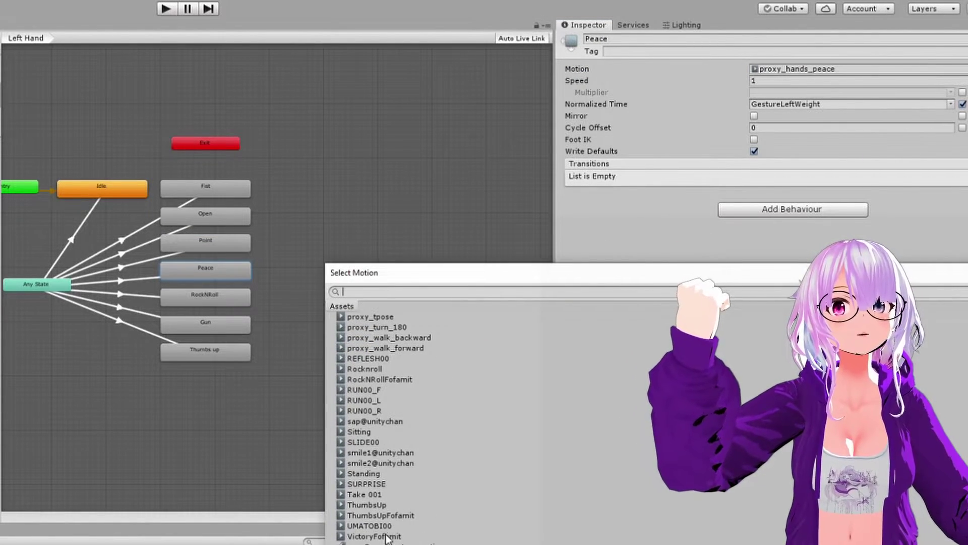
scroll(389, 534, "up", 20)
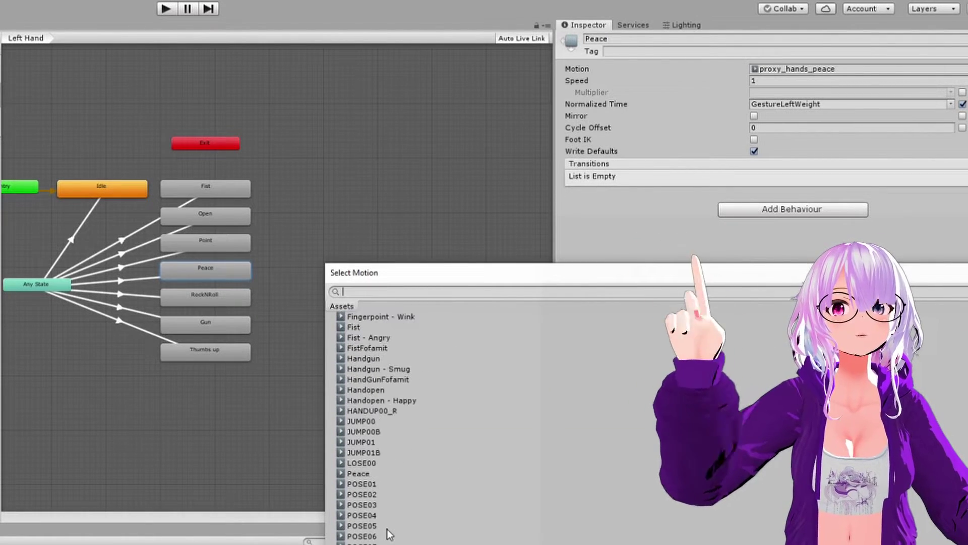
scroll(387, 518, "up", 5)
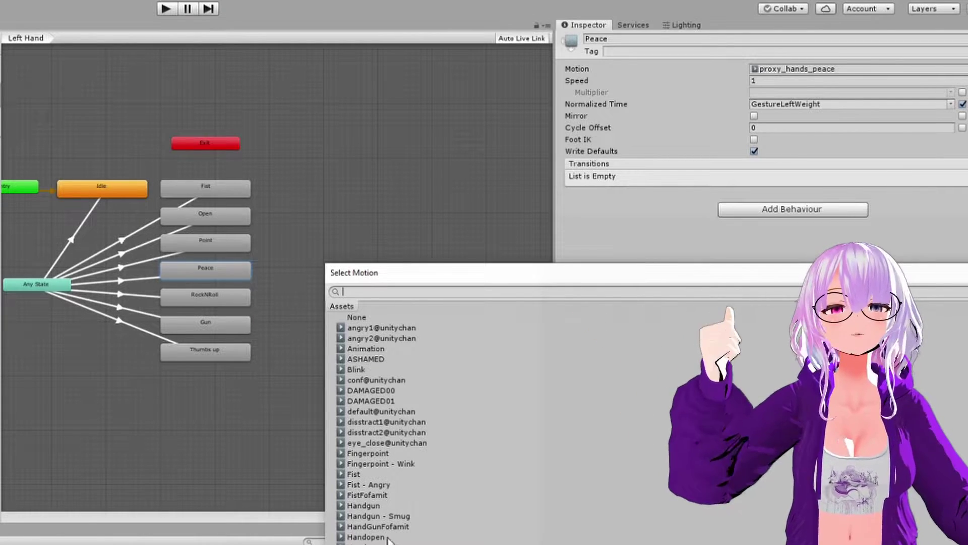
scroll(393, 494, "down", 15)
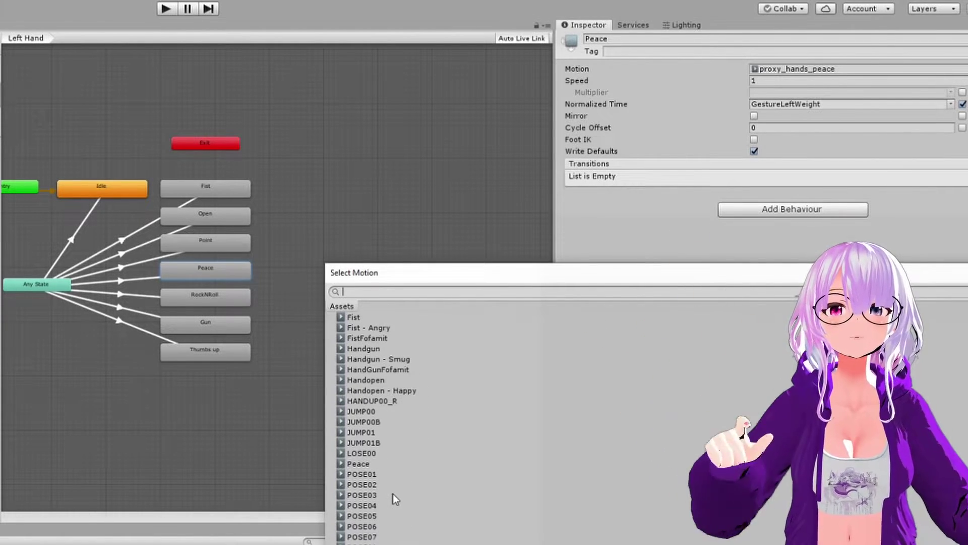
scroll(395, 492, "up", 5)
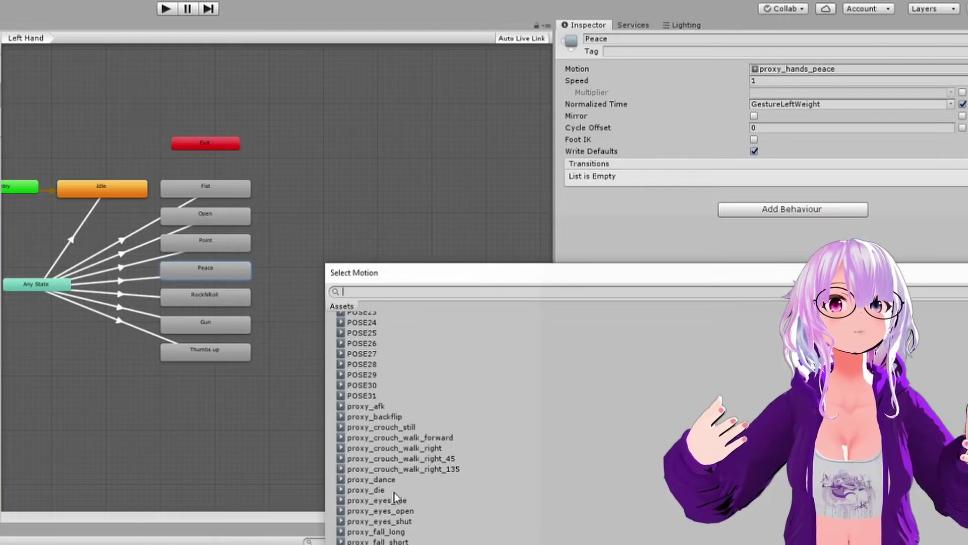
scroll(394, 492, "down", 20)
scroll(394, 493, "down", 3)
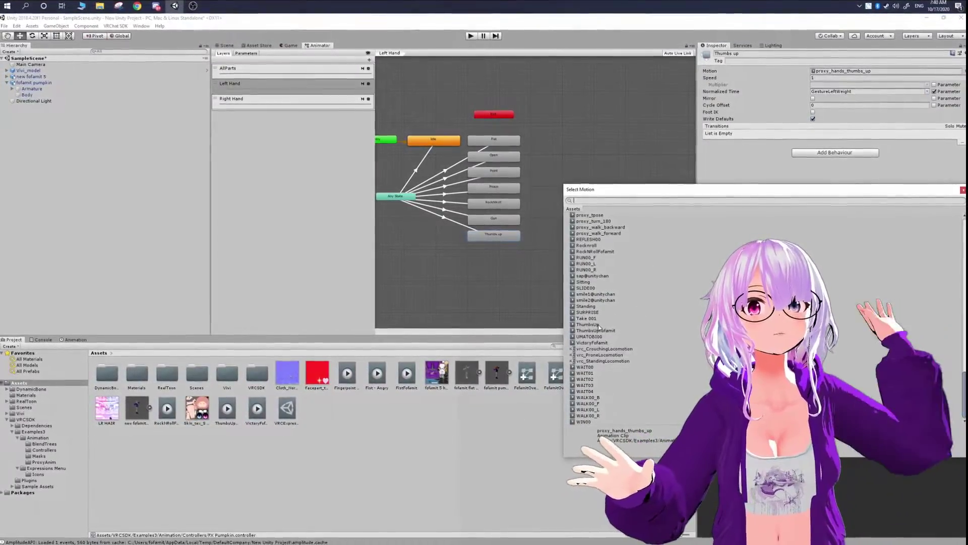
- Set the Left Hand Thumbs up state to ThumbsUp and move to the Right Hand layer
double_click(585, 326)
middle_click_drag(599, 269, 666, 279)
left_click(308, 102)
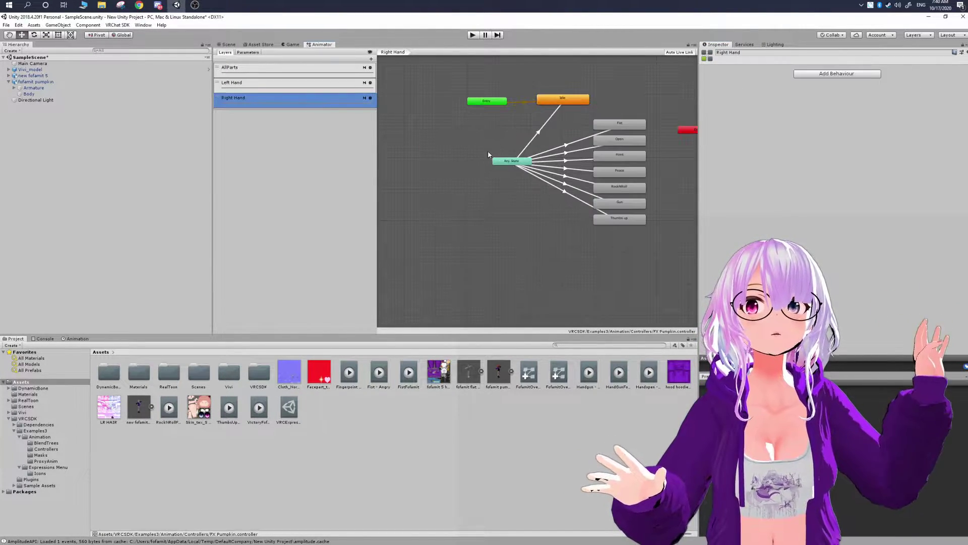
middle_click_drag(487, 154, 379, 169)
- Give the Right Hand Fist state the Fist clip
left_click(513, 138)
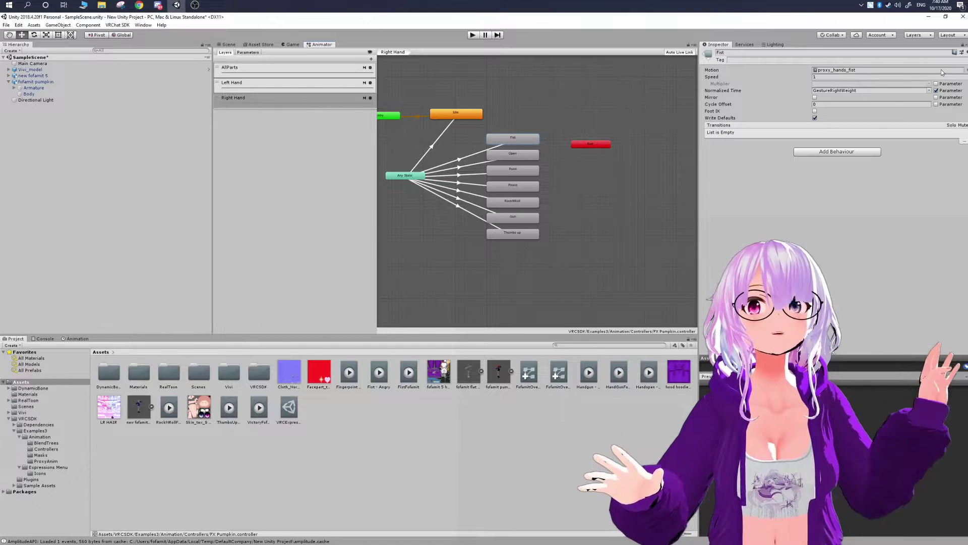
left_click(964, 70)
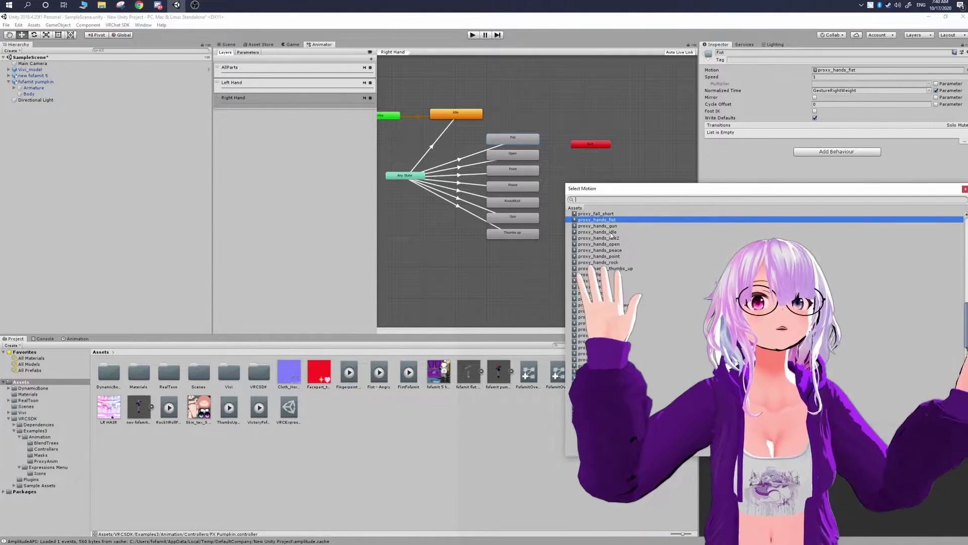
scroll(631, 252, "up", 15)
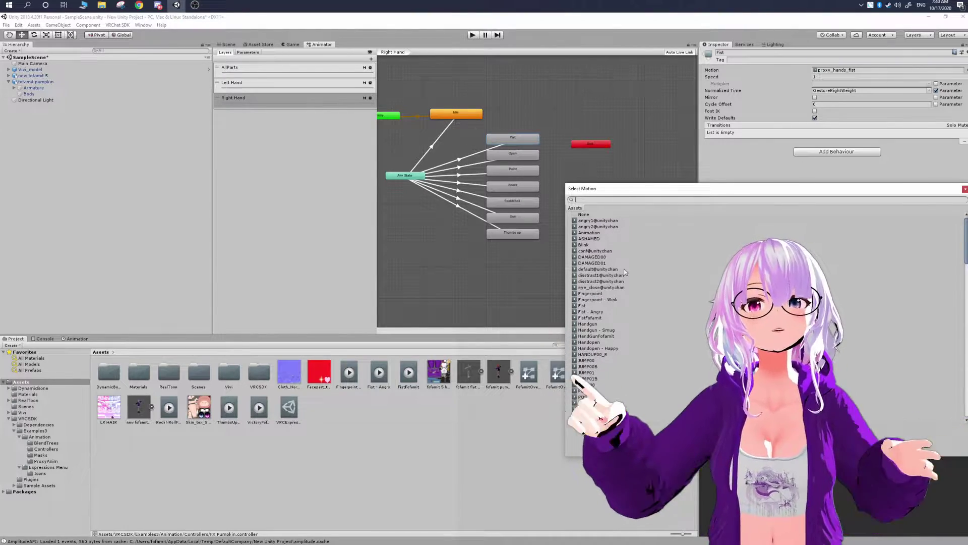
double_click(597, 306)
left_click(521, 156)
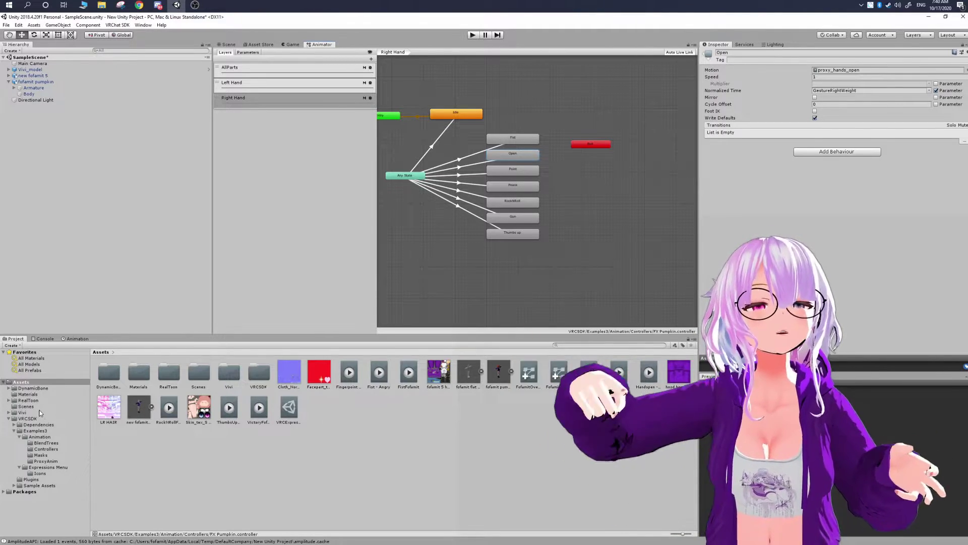
- From Assets > Vivi > Animation, drag Fist, Handopen, Fingerpoint, ThumbsUp and other clips onto the Right Hand states
left_click(22, 412)
double_click(105, 387)
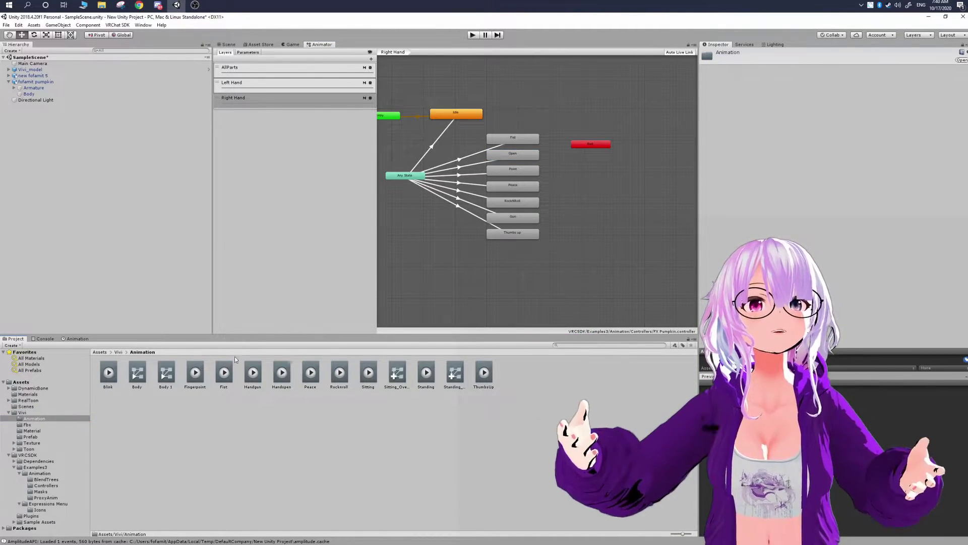
left_click(514, 138)
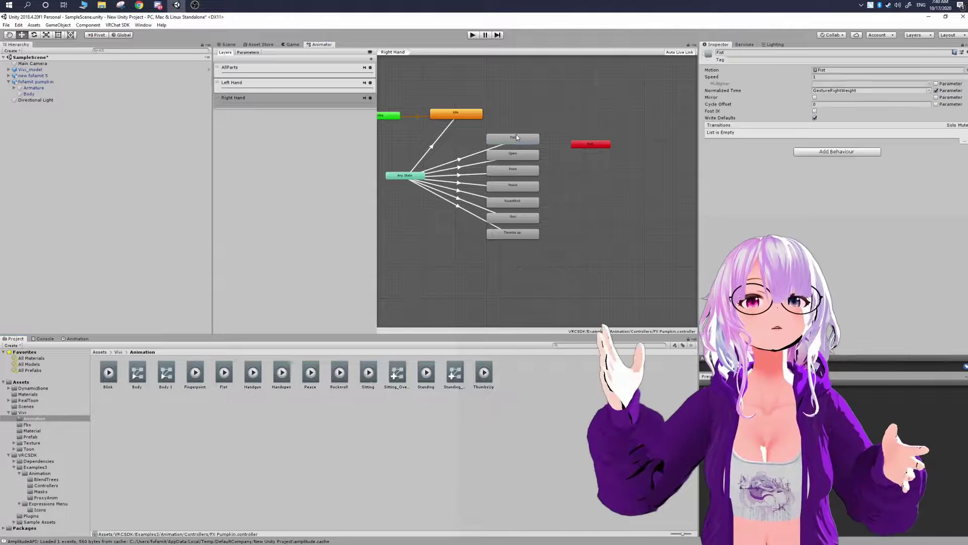
left_click_drag(219, 376, 845, 72)
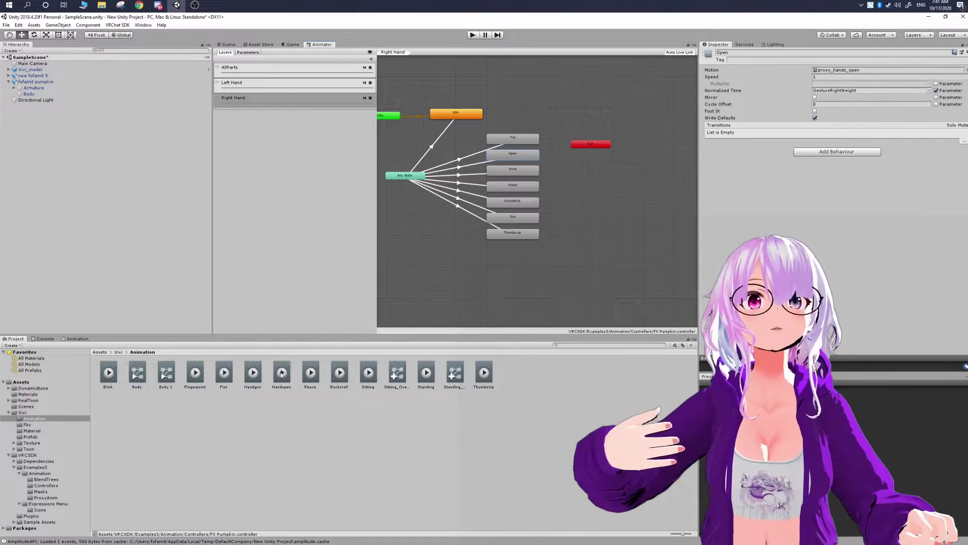
left_click_drag(847, 74, 847, 72)
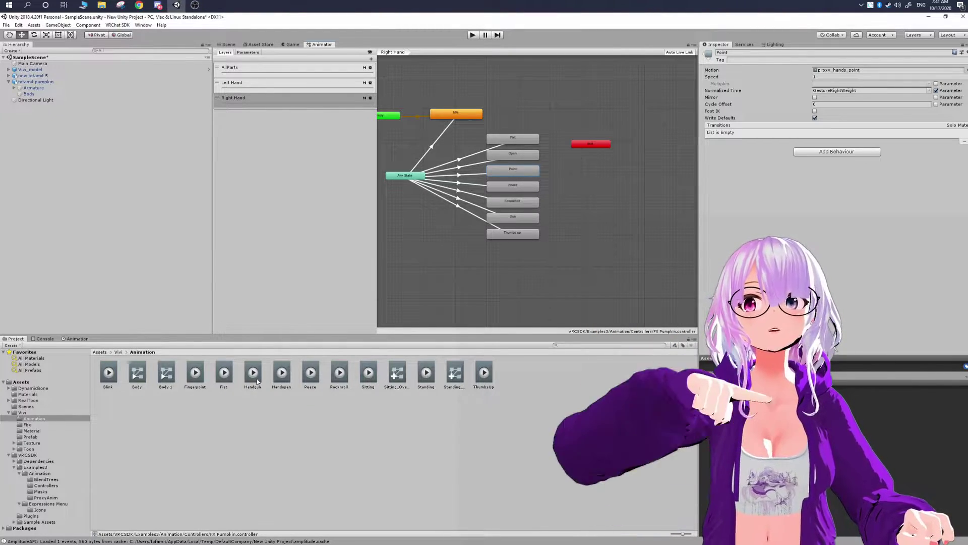
left_click_drag(195, 373, 858, 59)
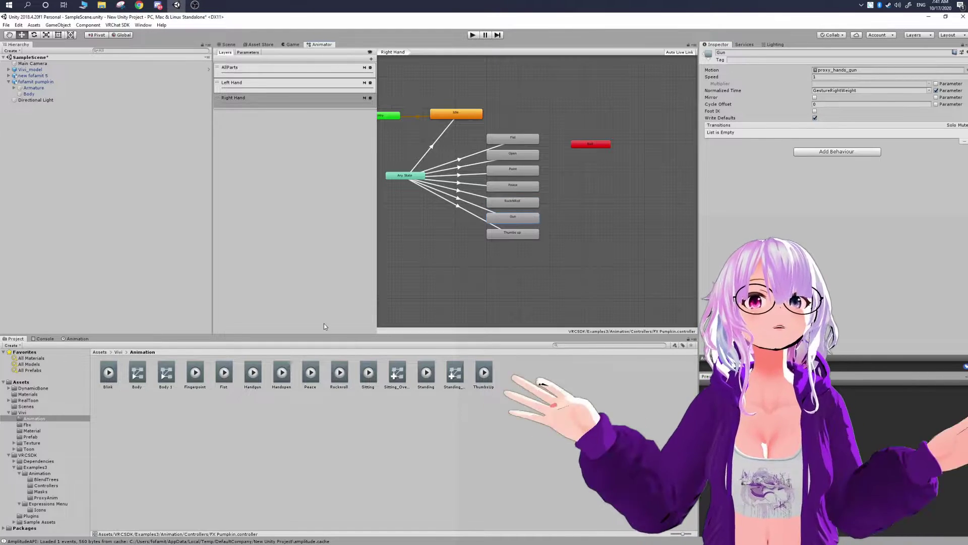
left_click_drag(253, 374, 858, 71)
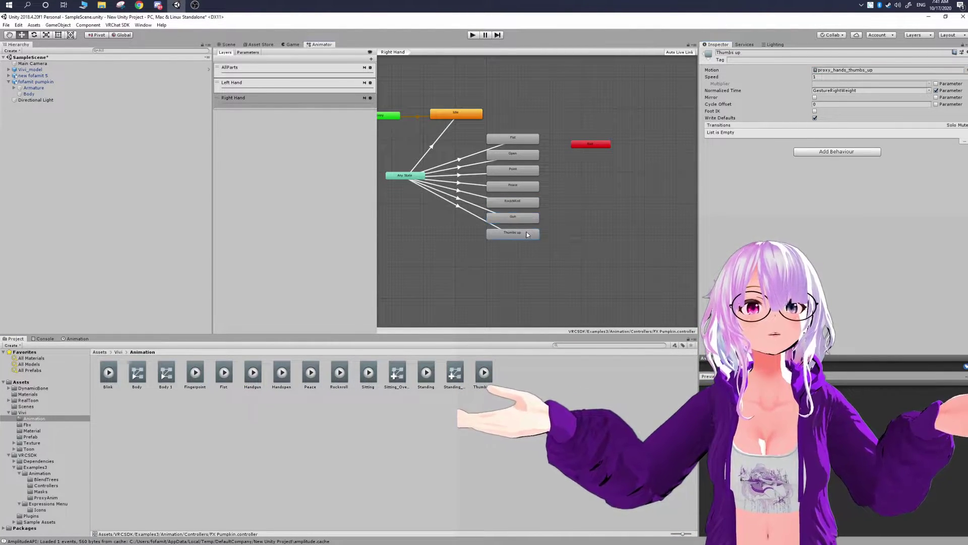
left_click_drag(484, 375, 863, 67)
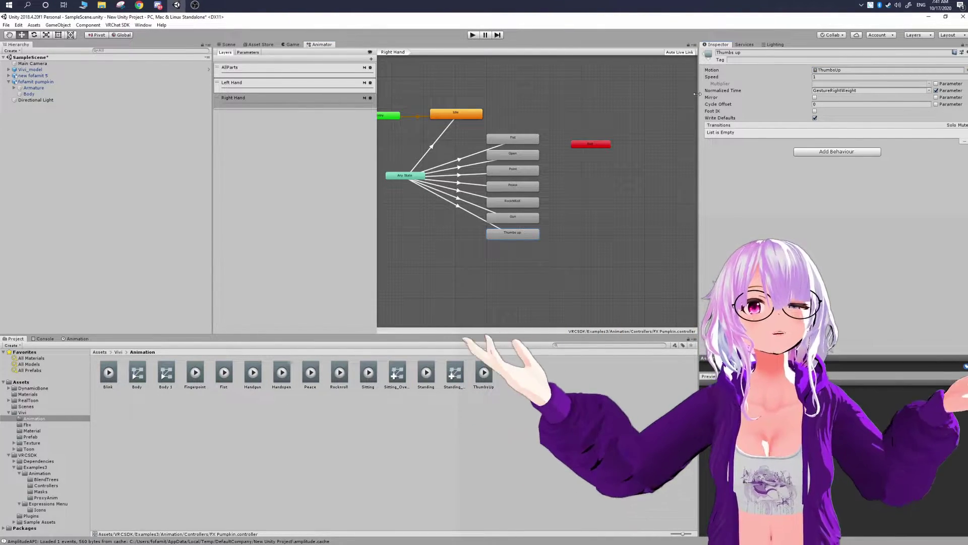
- Select the new fofamit 5 avatar and open the VRChat SDK control panel
left_click(634, 98)
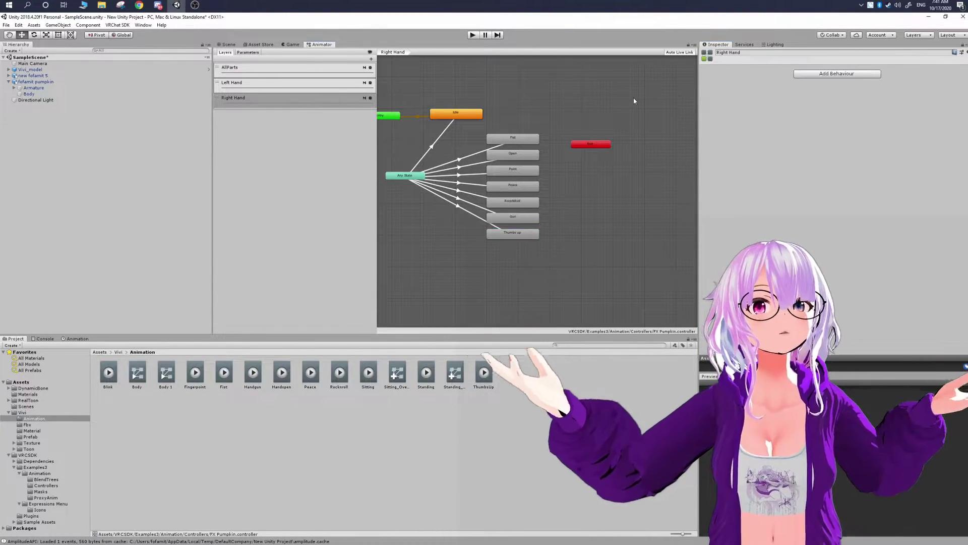
left_click(102, 75)
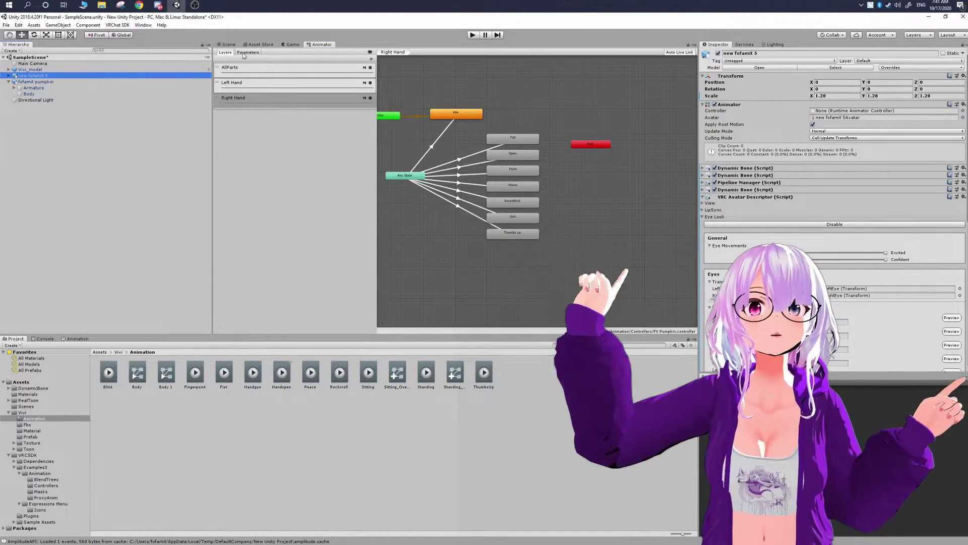
left_click(227, 44)
left_click(117, 24)
left_click(127, 45)
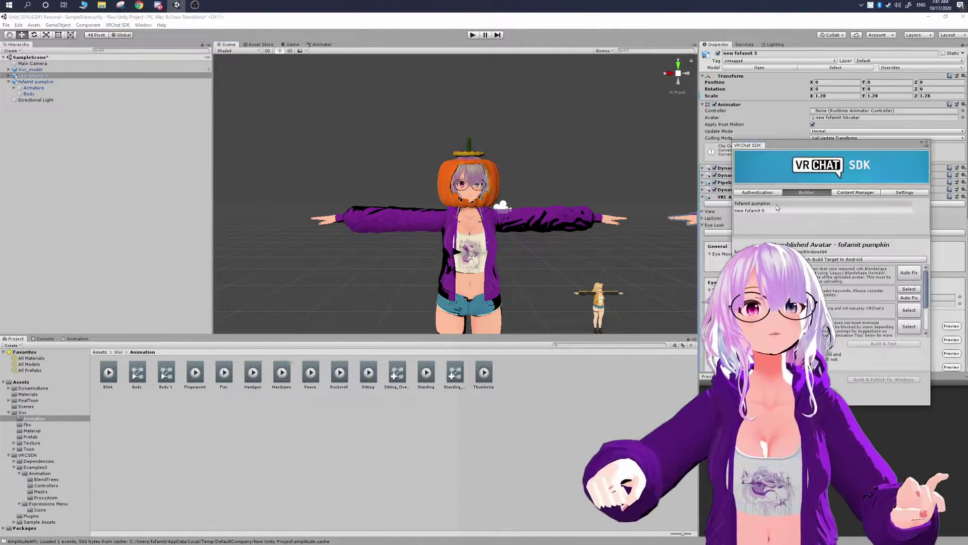